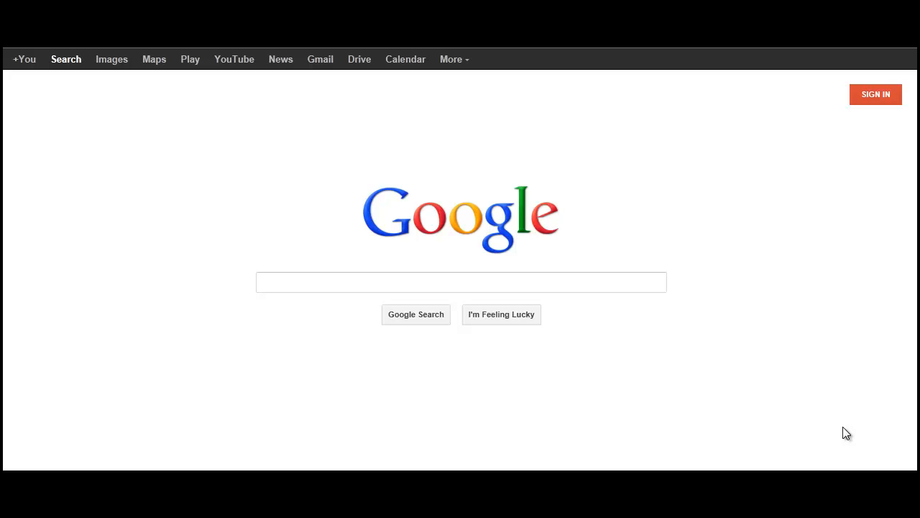
Sign in to the Google account by entering the school e-mail address and the account password.
click(872, 104)
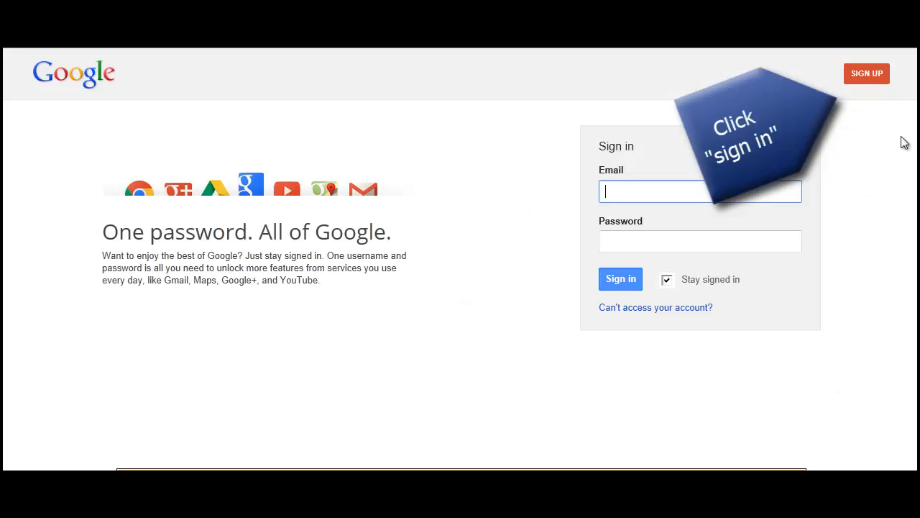
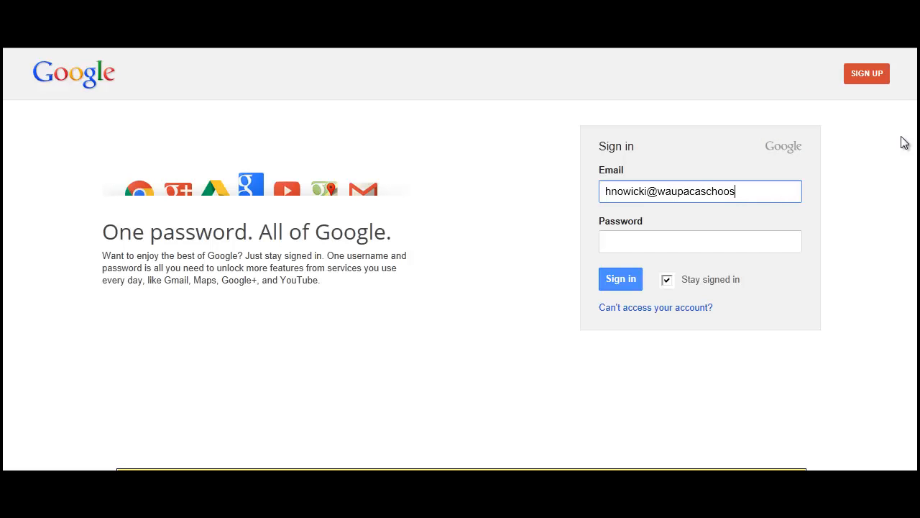
key(Tab)
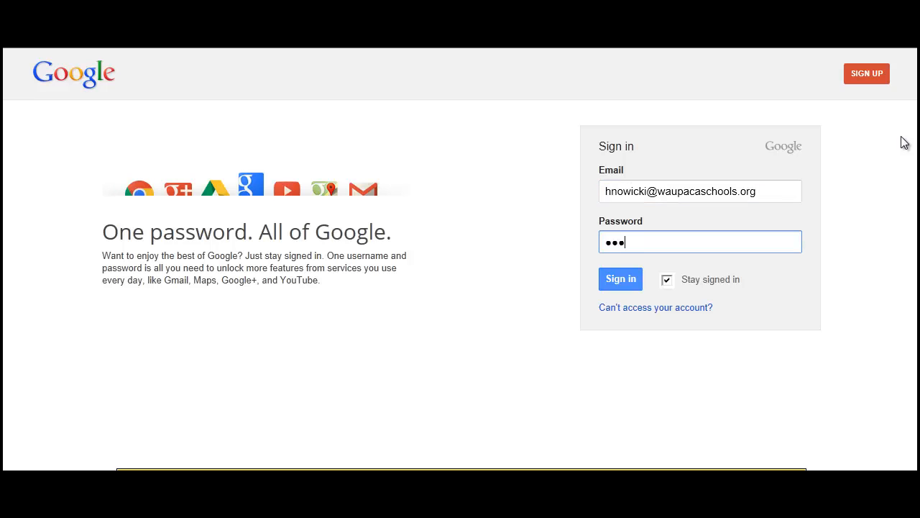
key(Return)
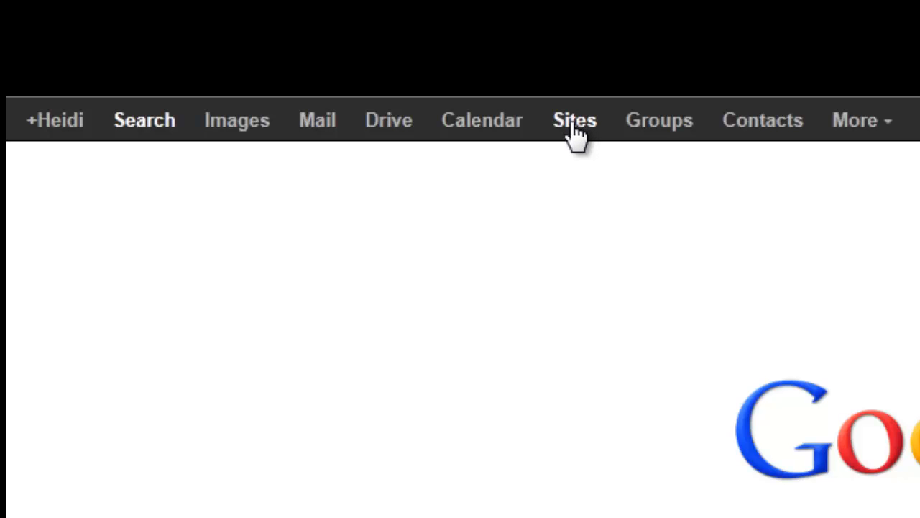
Open the full list of Google products and go to Sites under Home & Office.
click(857, 121)
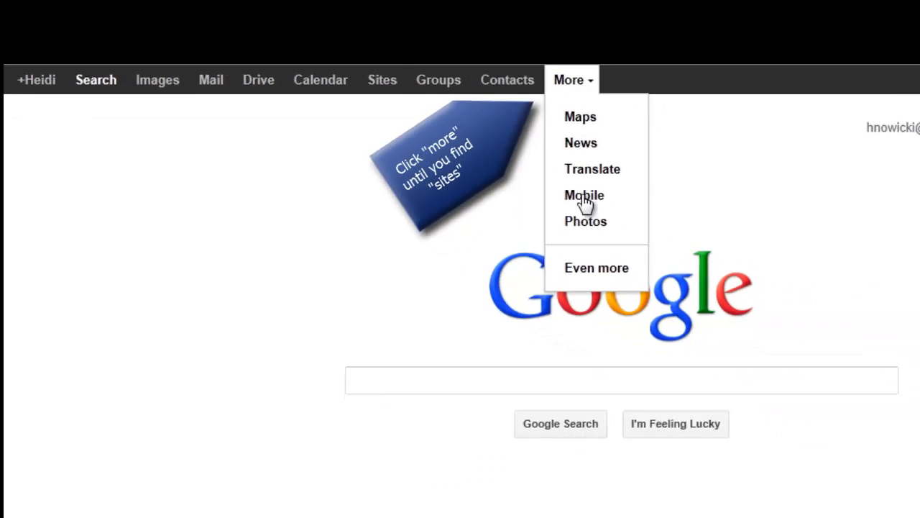
click(478, 220)
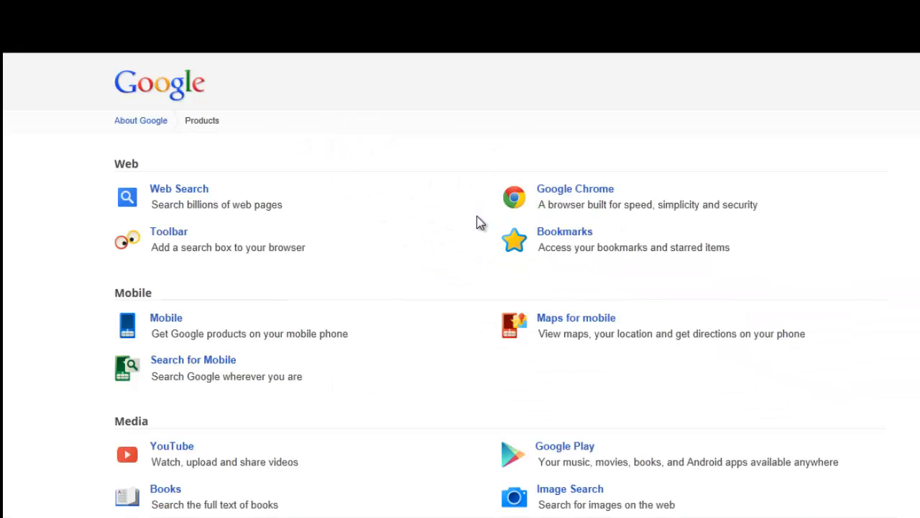
scroll(512, 388, down, 10)
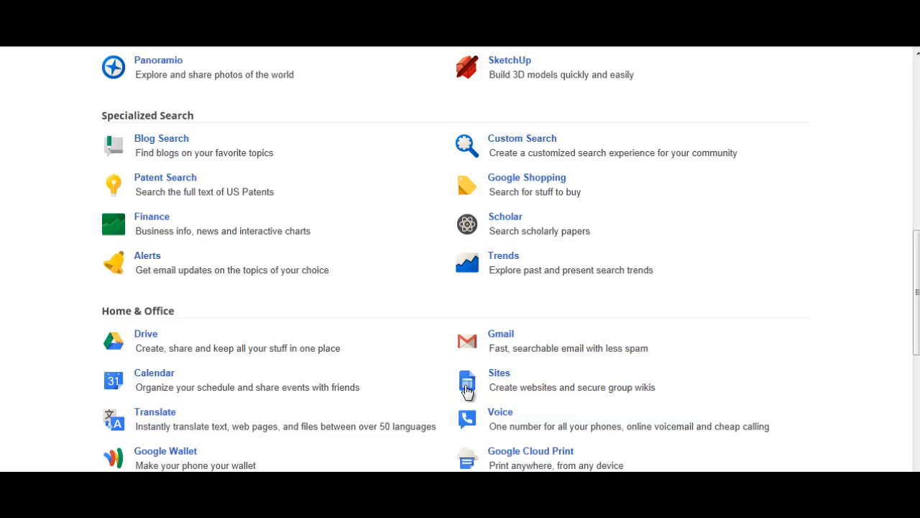
scroll(468, 374, up, 5)
scroll(469, 366, down, 4)
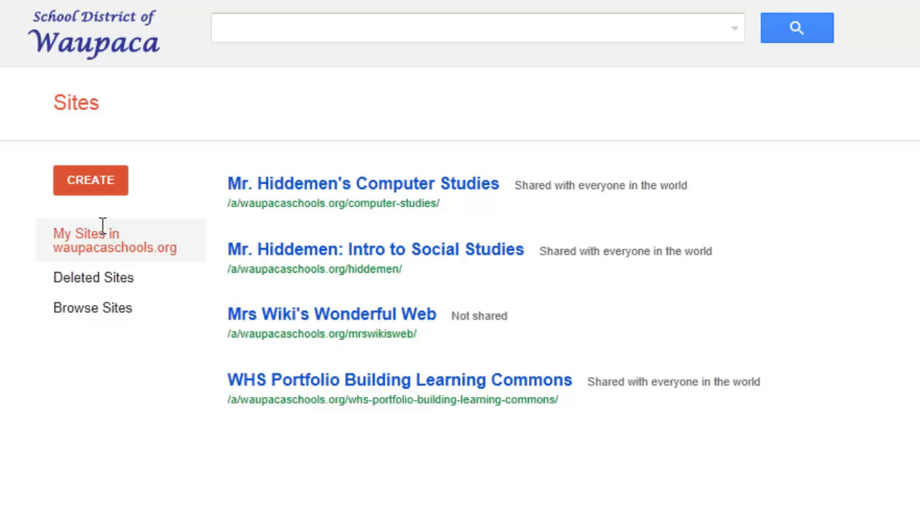
Create a new site from the blank template and name it Sample E-Portfolio.
click(94, 182)
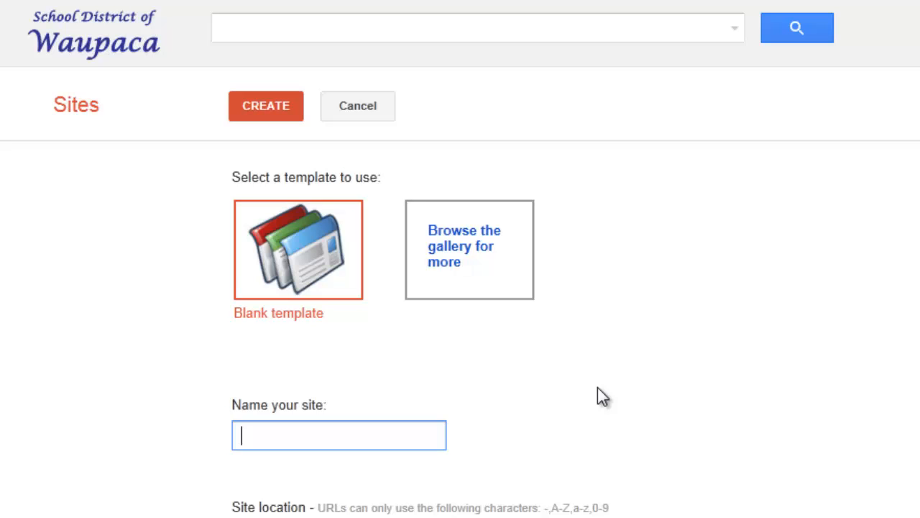
text(Sample )
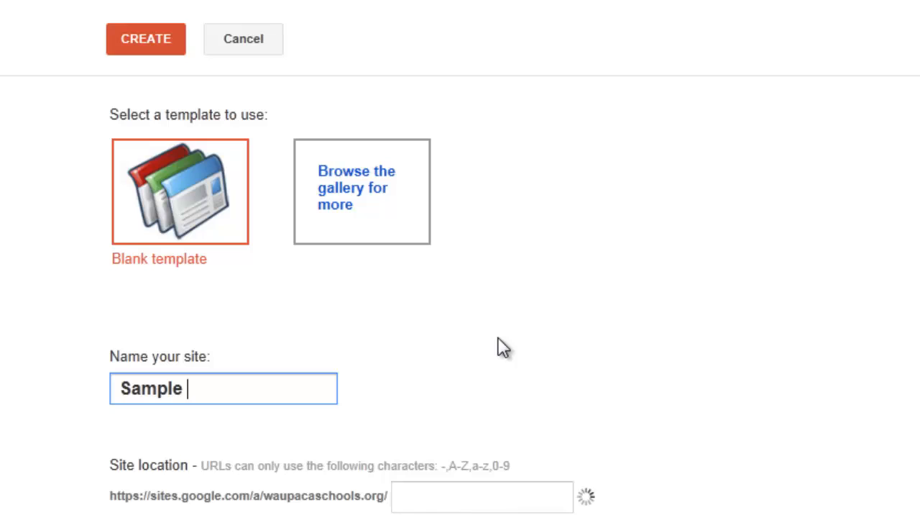
text(E-Portfolio)
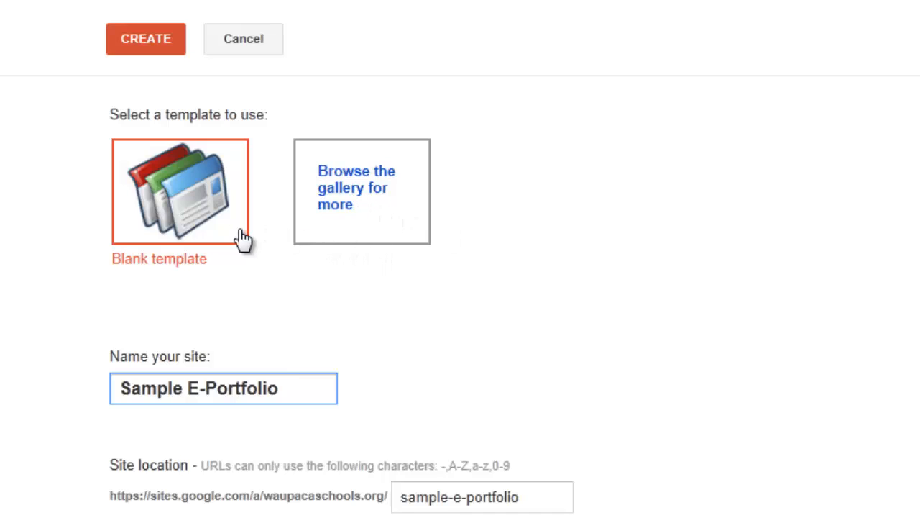
click(187, 218)
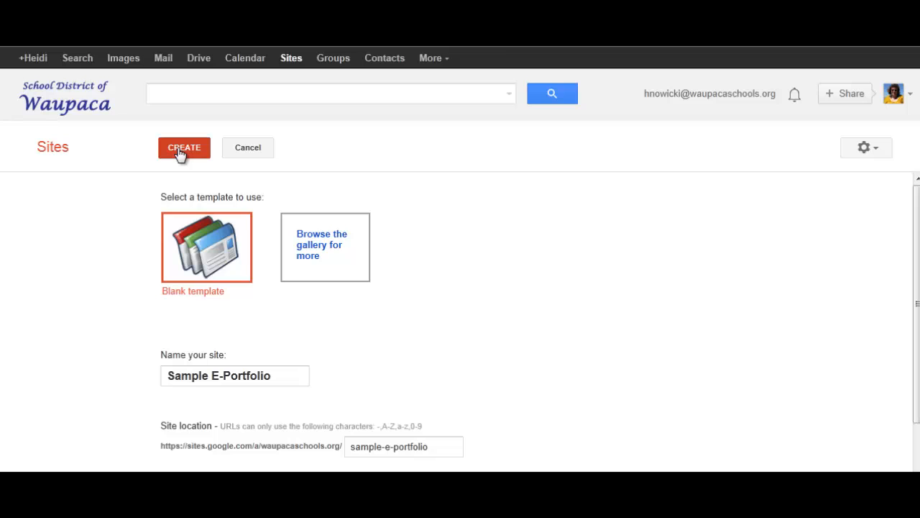
click(183, 150)
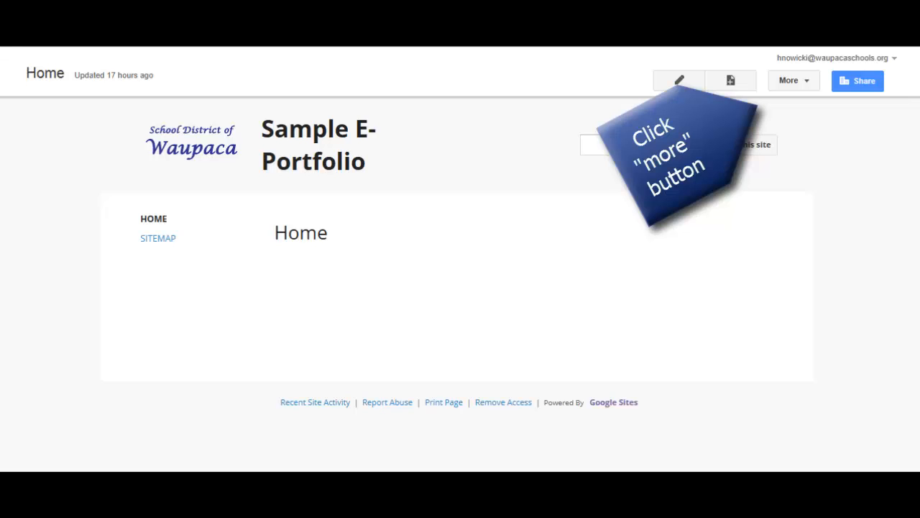
In the site layout's header settings, choose a custom logo and attach the bookshelf picture from the 111 WHS Library photos folder.
click(803, 80)
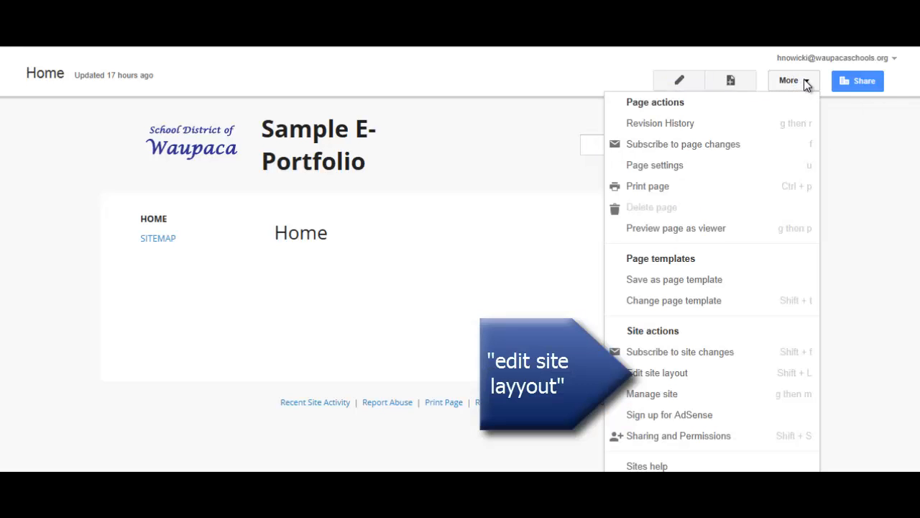
click(695, 374)
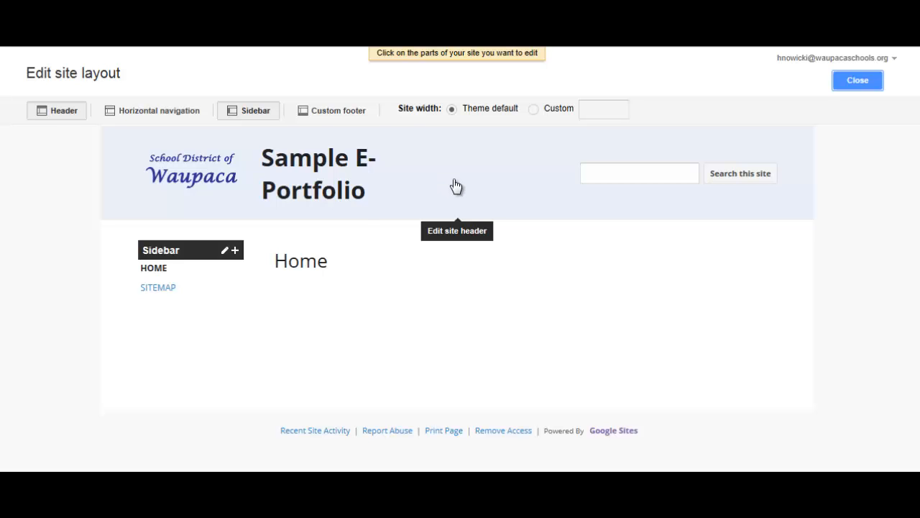
click(481, 185)
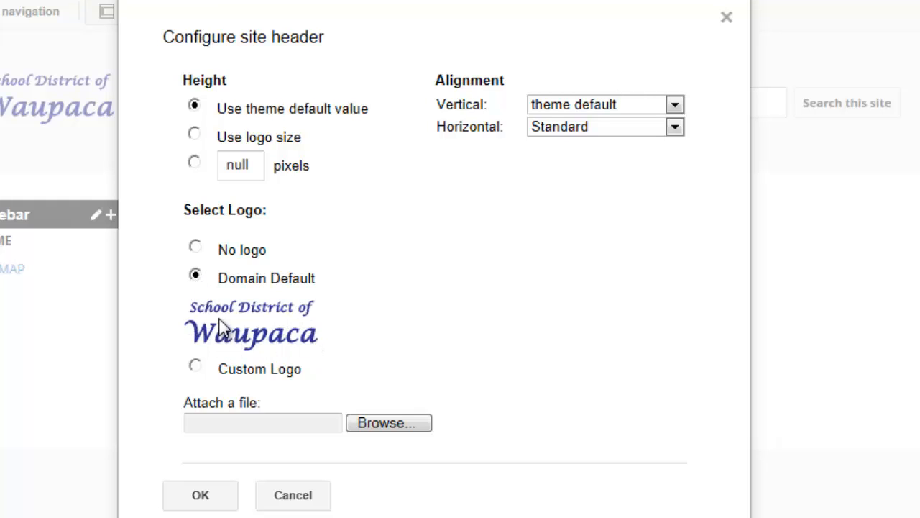
click(197, 276)
click(196, 367)
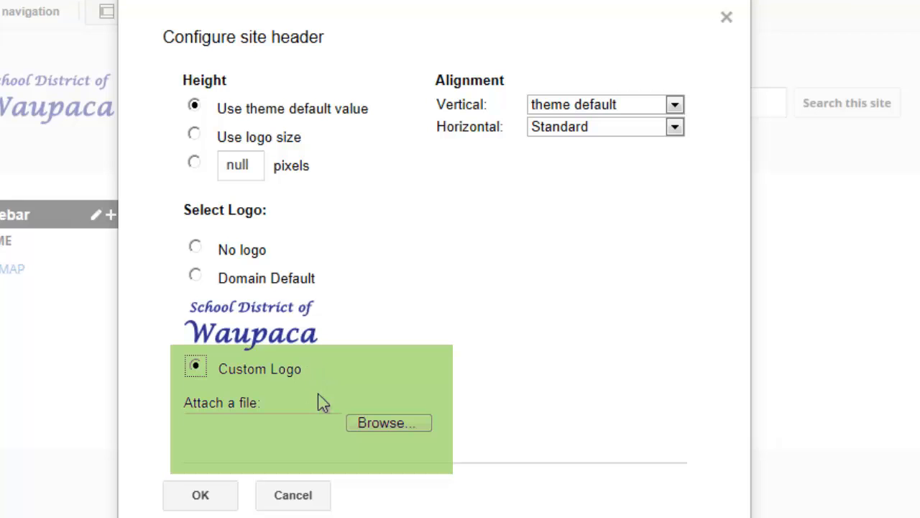
click(374, 426)
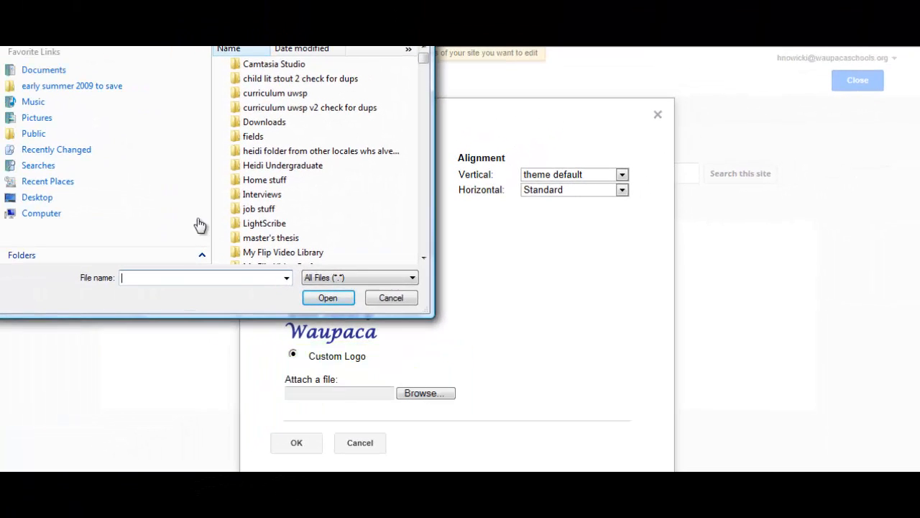
click(29, 122)
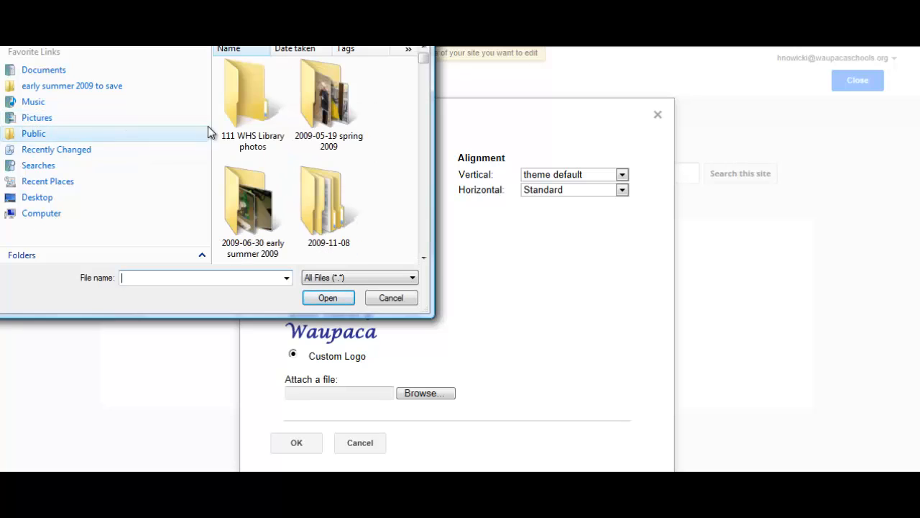
double_click(254, 126)
double_click(257, 234)
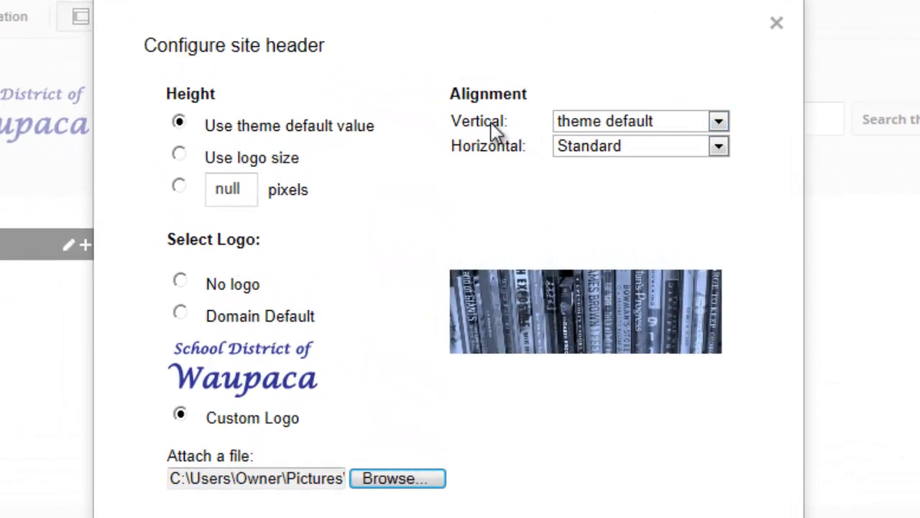
Set the header's horizontal alignment to Center, keep the vertical alignment at theme default, and apply the header settings.
click(718, 146)
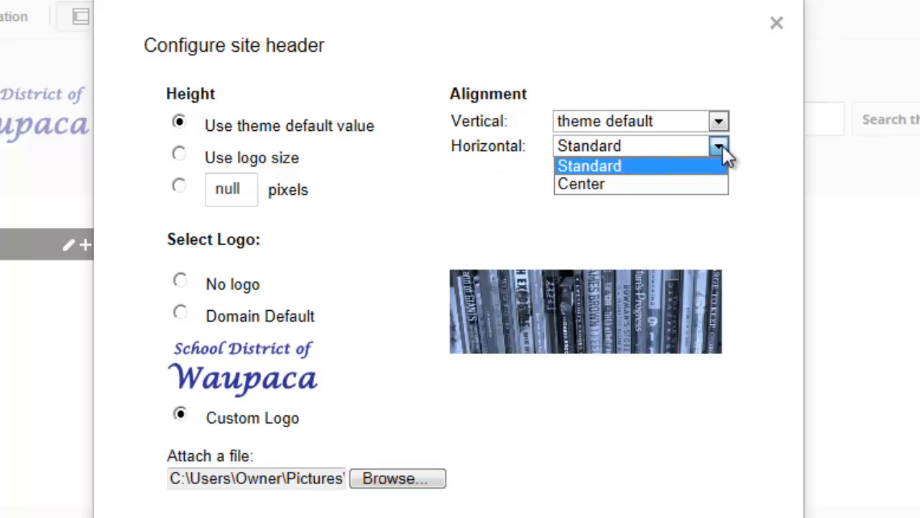
click(594, 183)
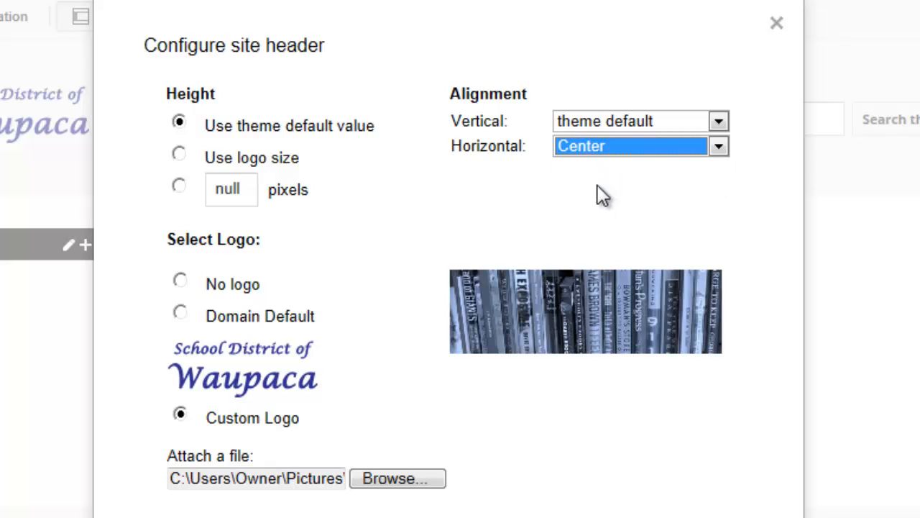
click(718, 123)
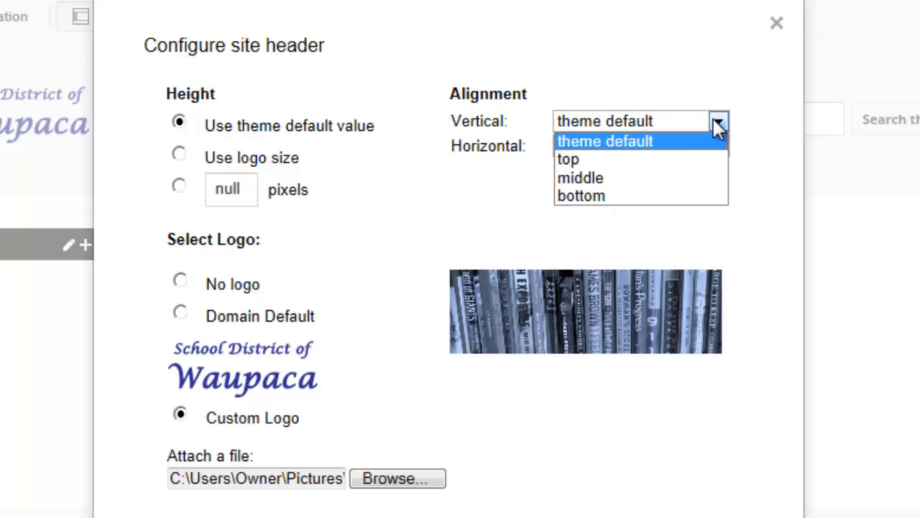
click(718, 124)
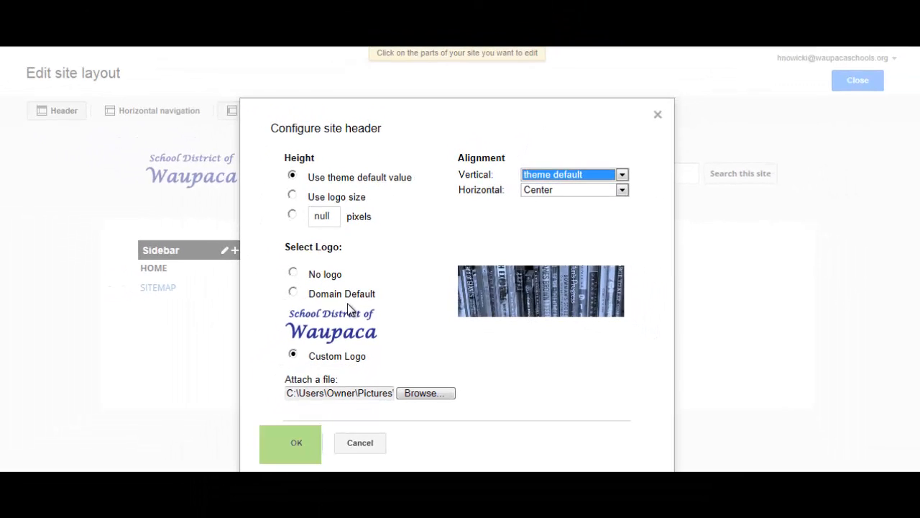
click(305, 446)
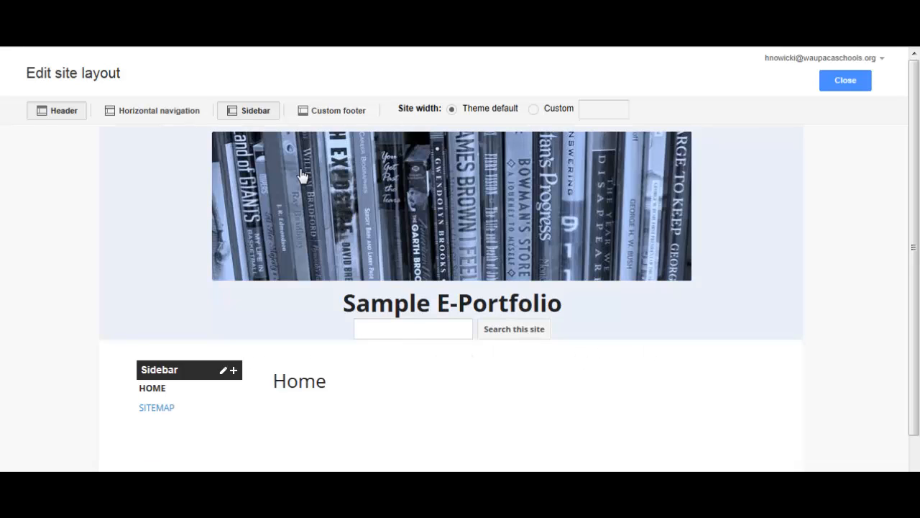
Add horizontal navigation to the site layout, remove the sidebar, and close the layout editor.
click(161, 119)
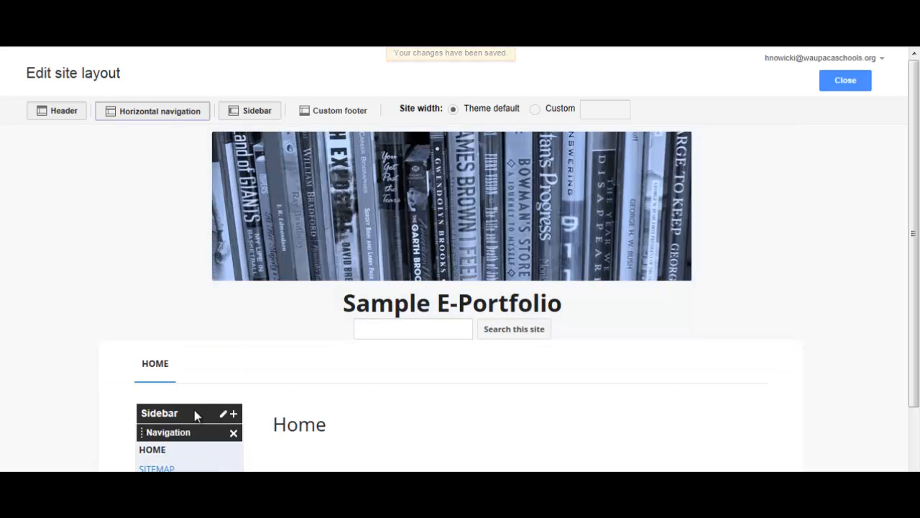
click(261, 118)
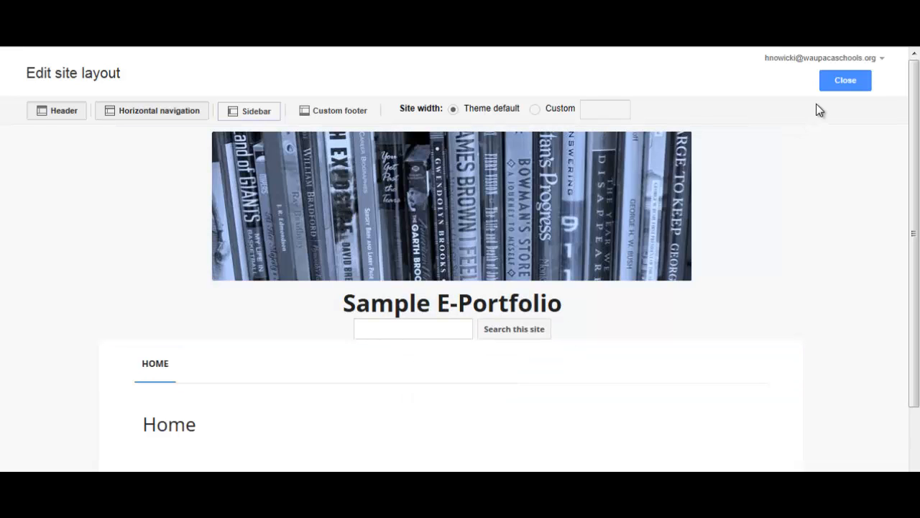
click(845, 81)
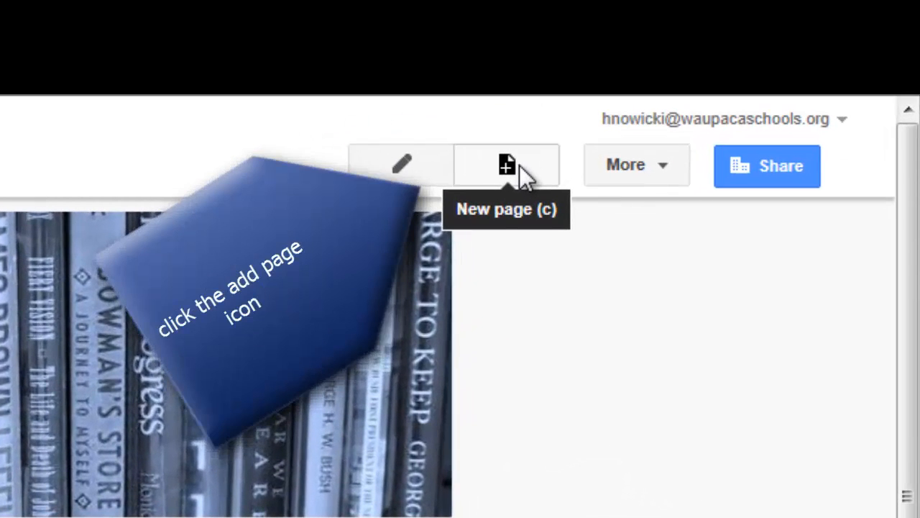
Start a new page in the site and name it Athletic Achievement.
click(519, 164)
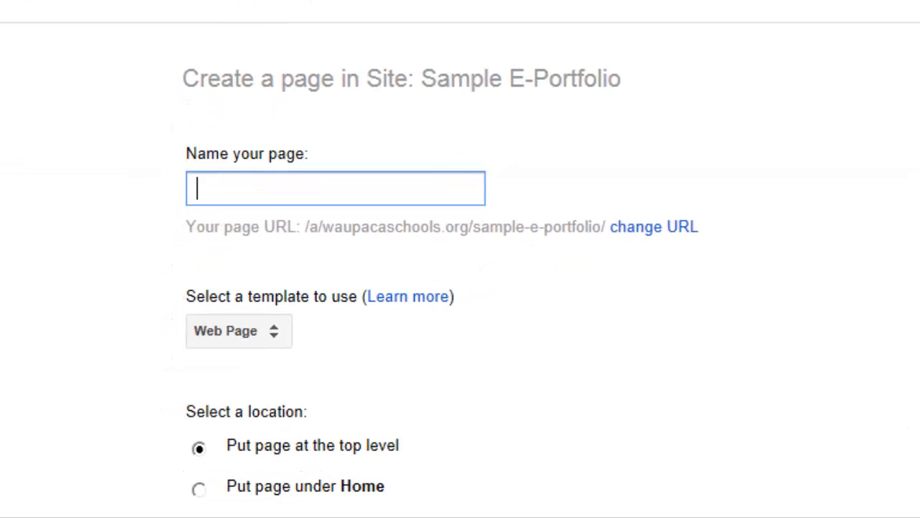
text(Athletic )
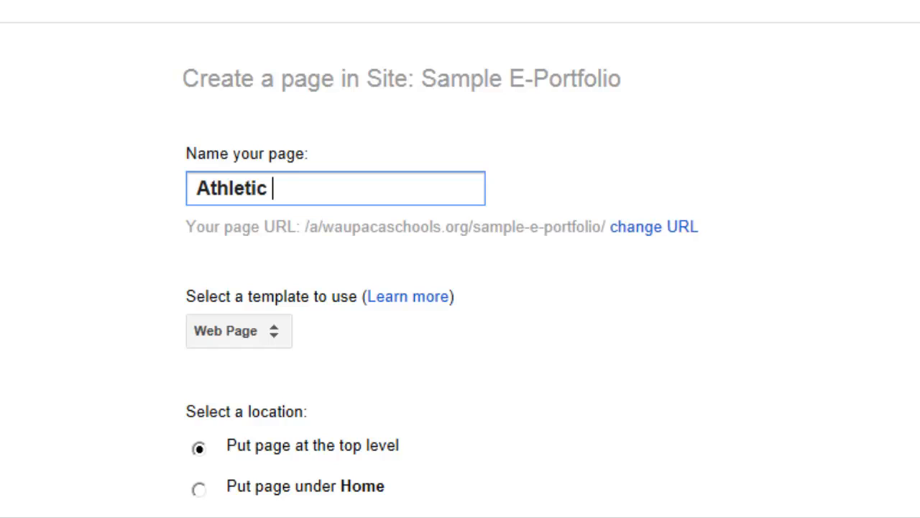
text(Achieveme)
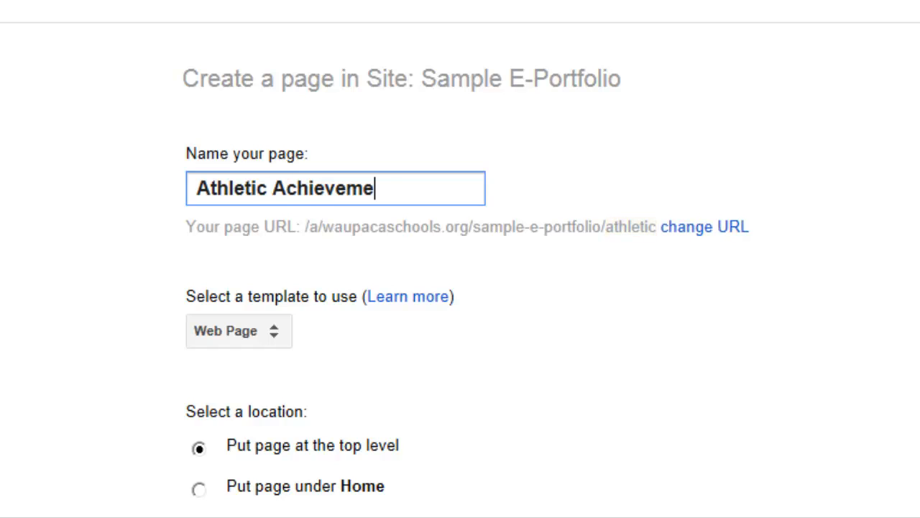
text(nt)
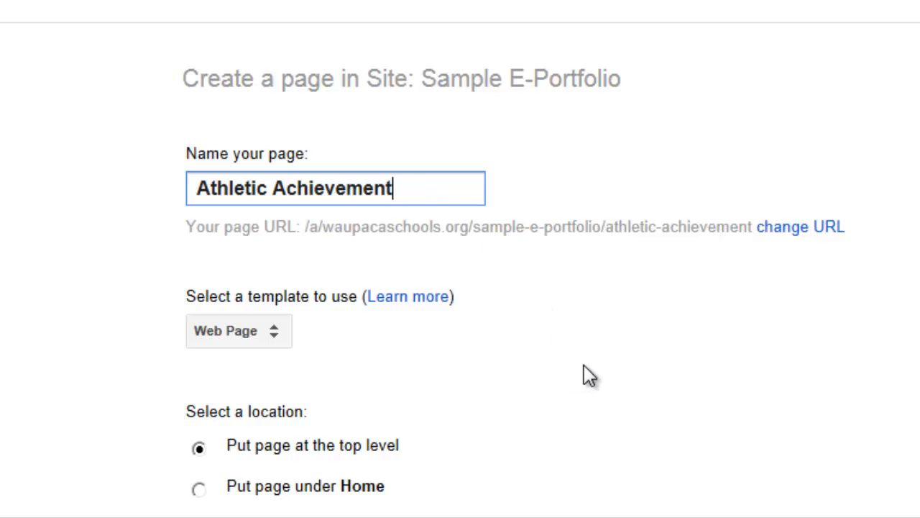
Place the new page at the top level, keep the Web Page template, and create it.
scroll(588, 376, down, 1)
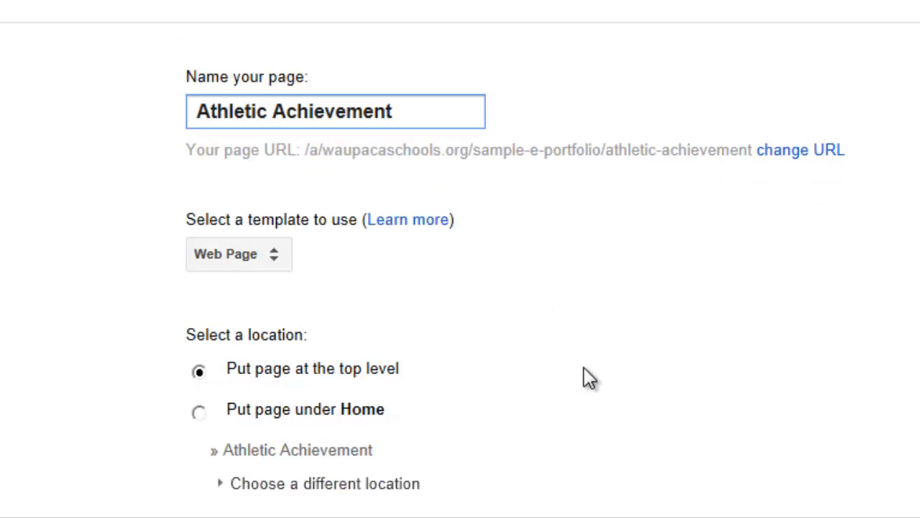
scroll(584, 369, down, 1)
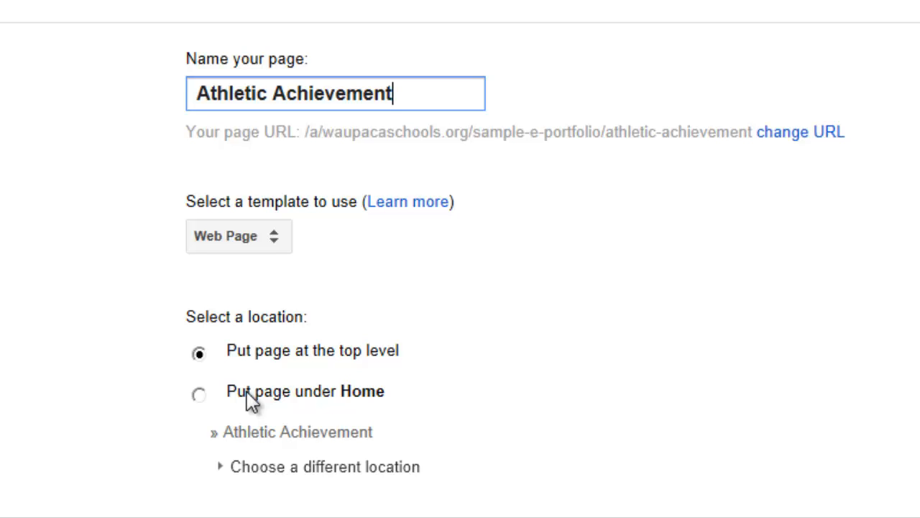
click(198, 353)
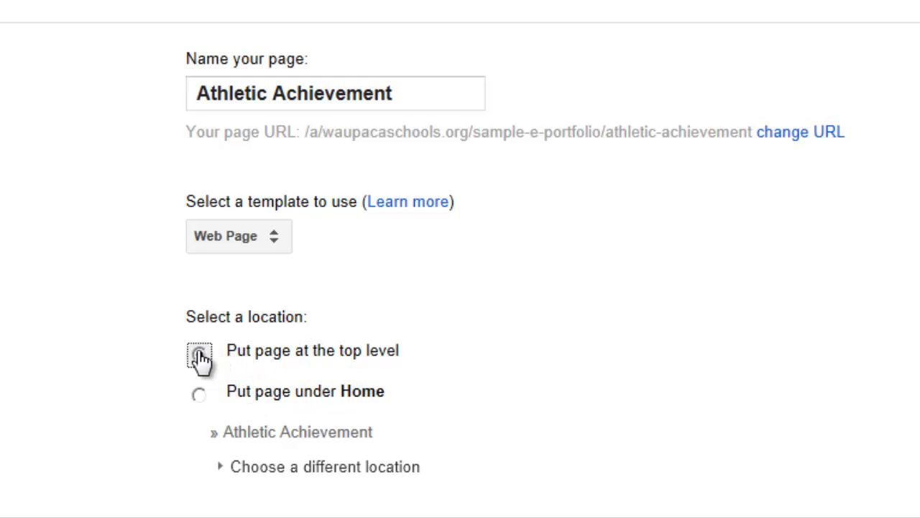
click(286, 243)
click(285, 245)
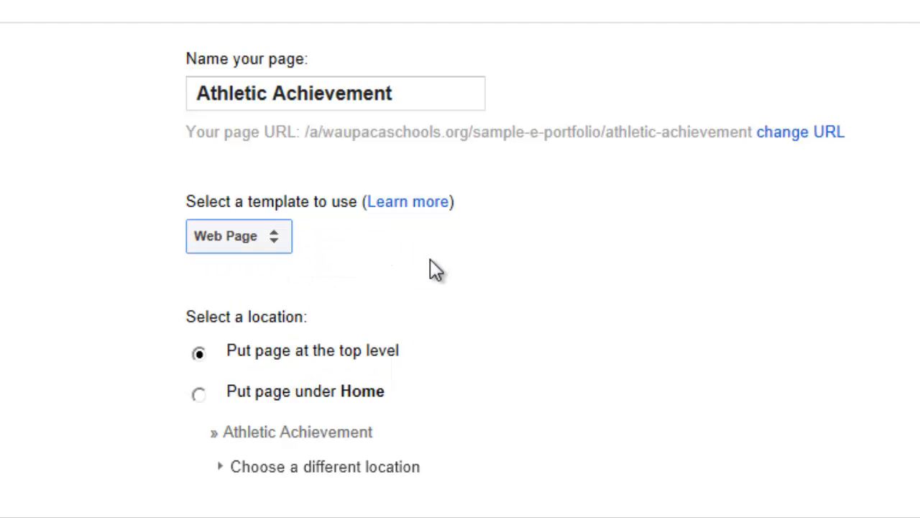
scroll(433, 268, up, 2)
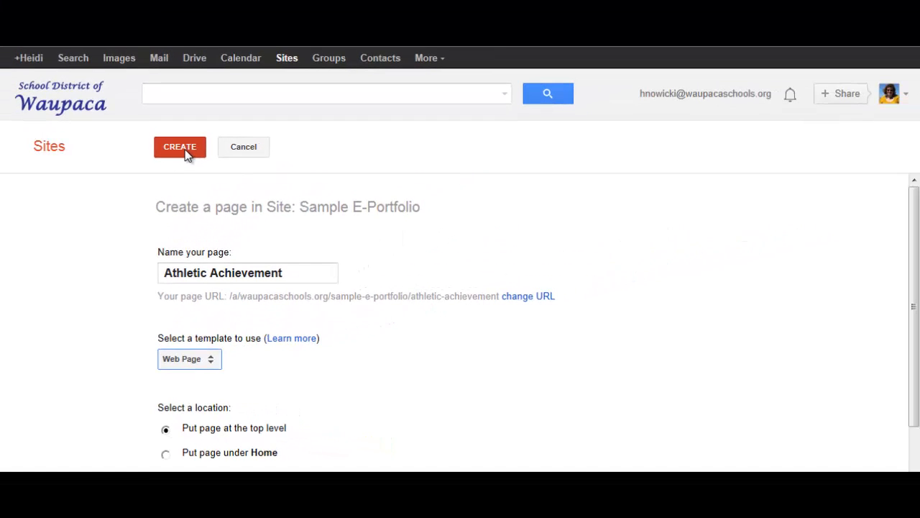
click(186, 154)
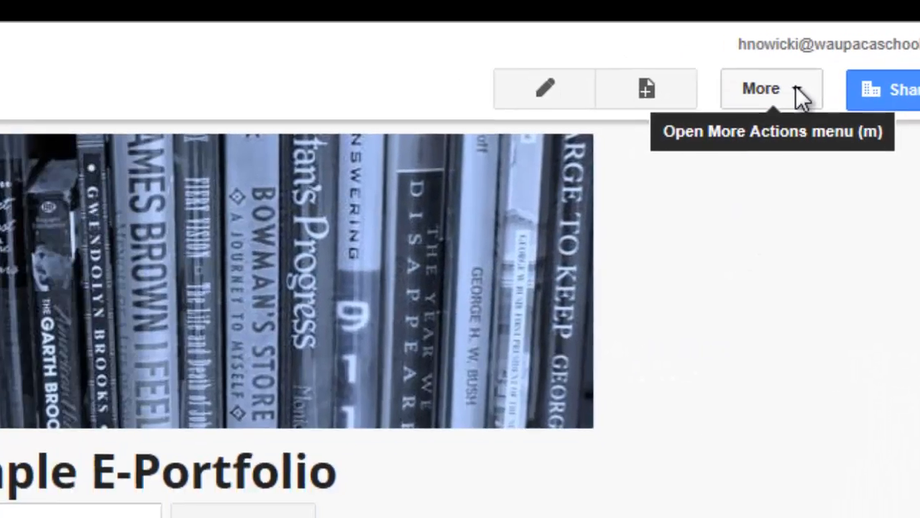
In the site layout, add the Athletic Achievement page to the horizontal navigation and apply the change.
click(798, 92)
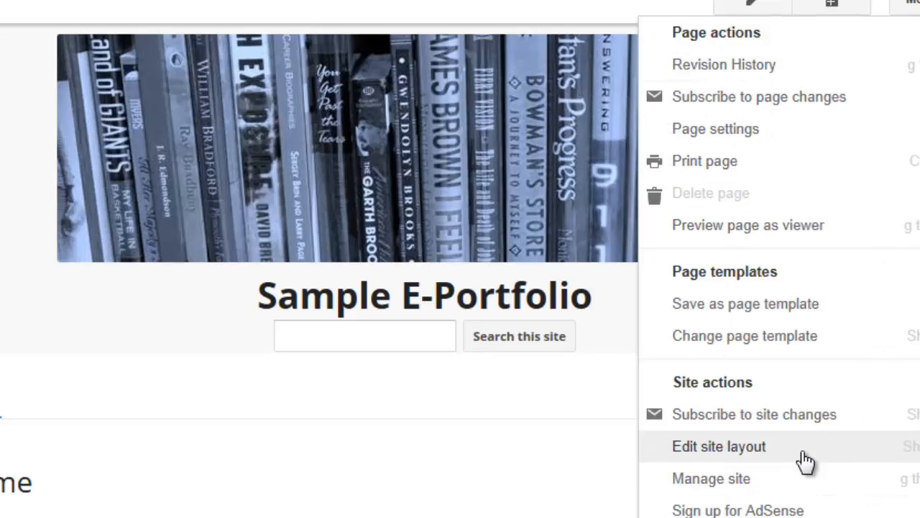
click(802, 461)
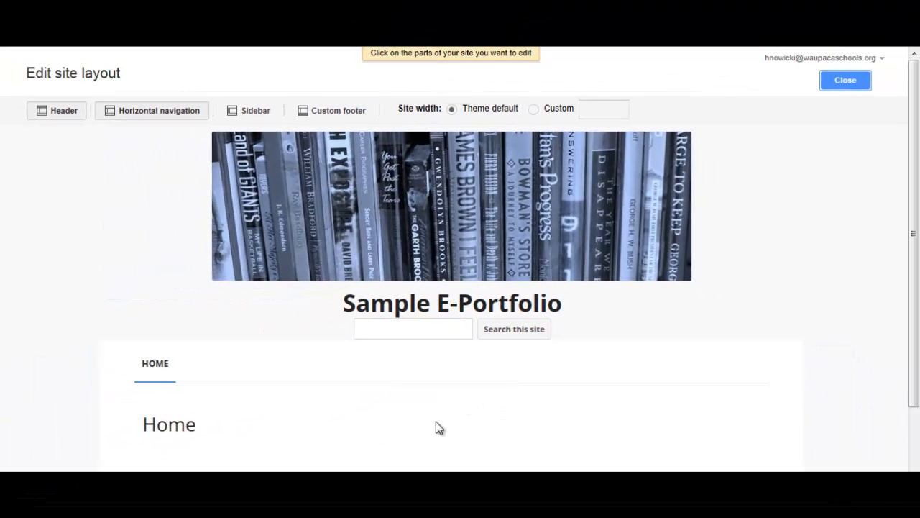
click(271, 374)
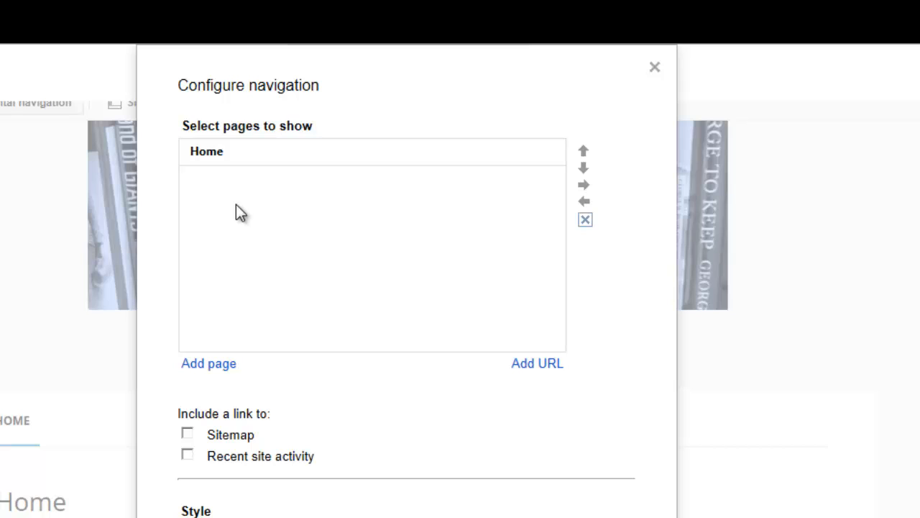
click(215, 364)
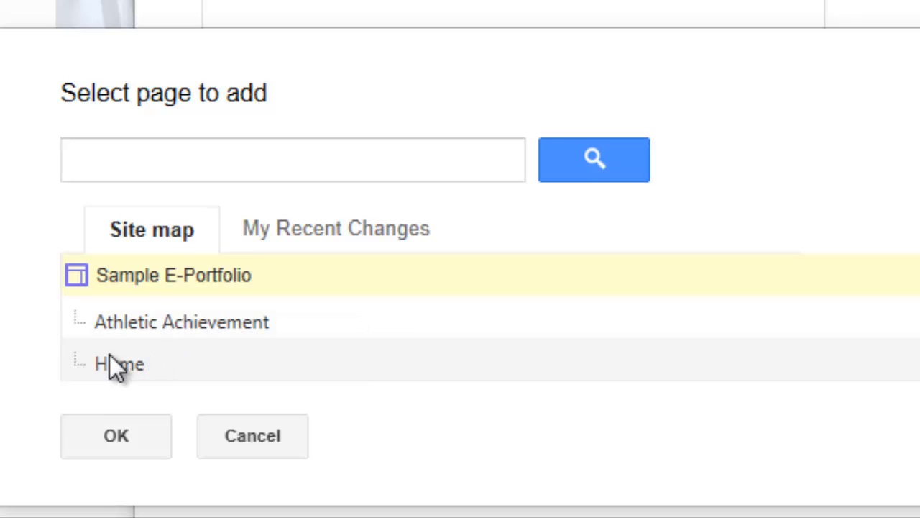
click(170, 326)
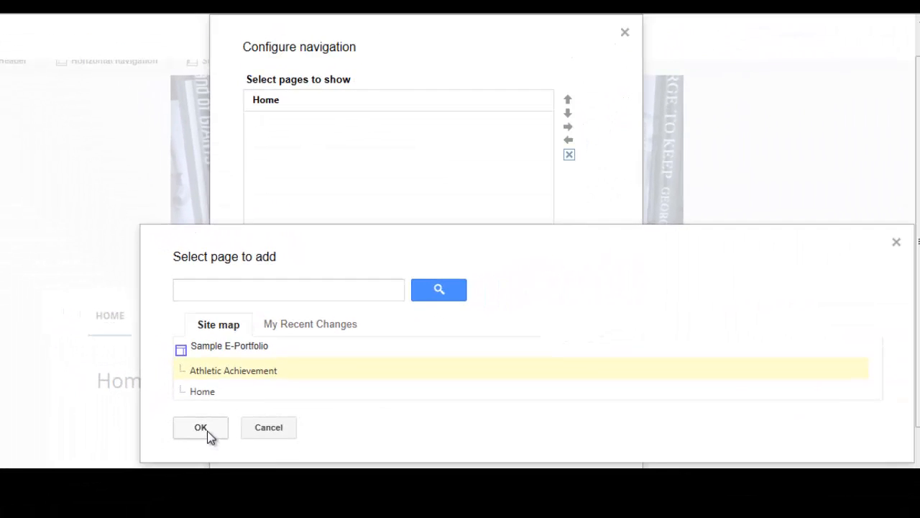
click(126, 438)
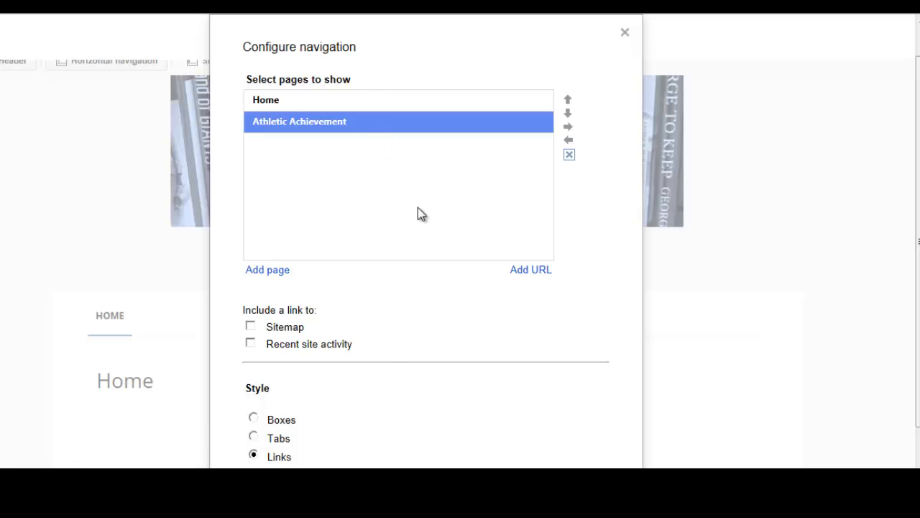
scroll(377, 350, down, 2)
click(280, 423)
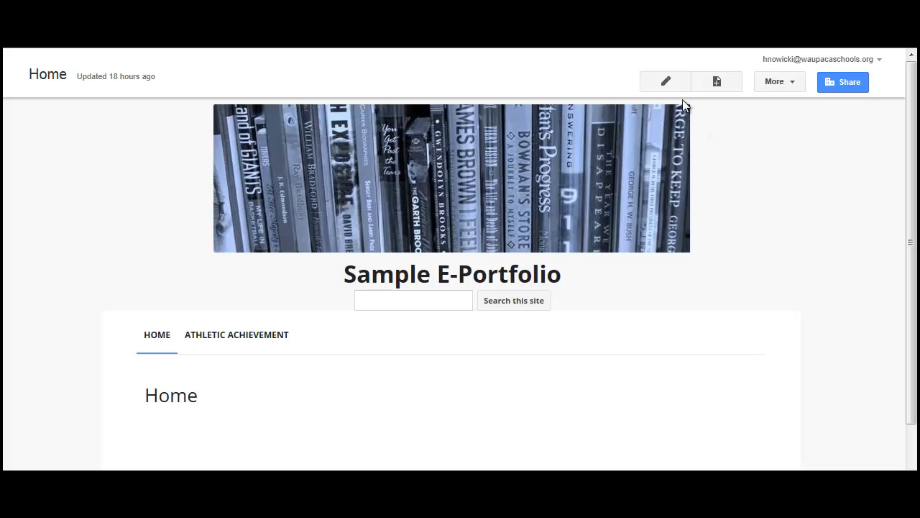
Create another top-level web page named Academic Leadership.
click(718, 83)
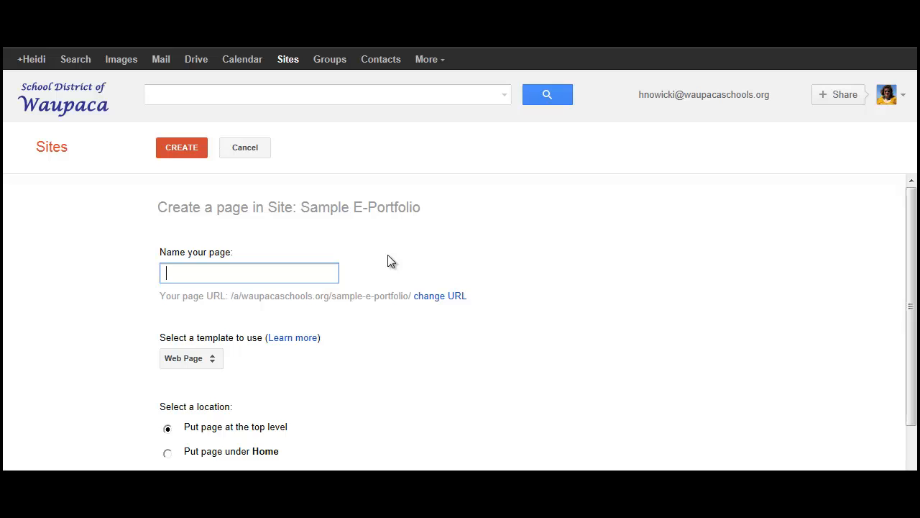
text(Aca)
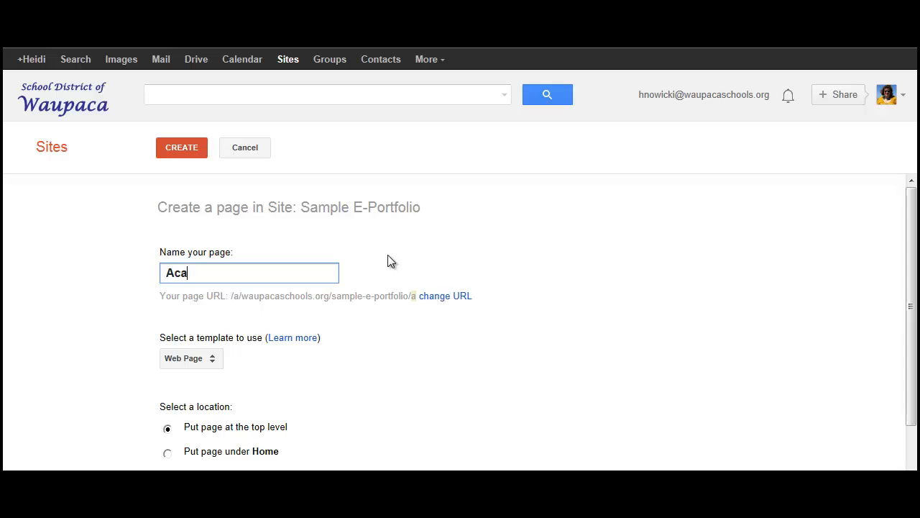
text(demic Lea)
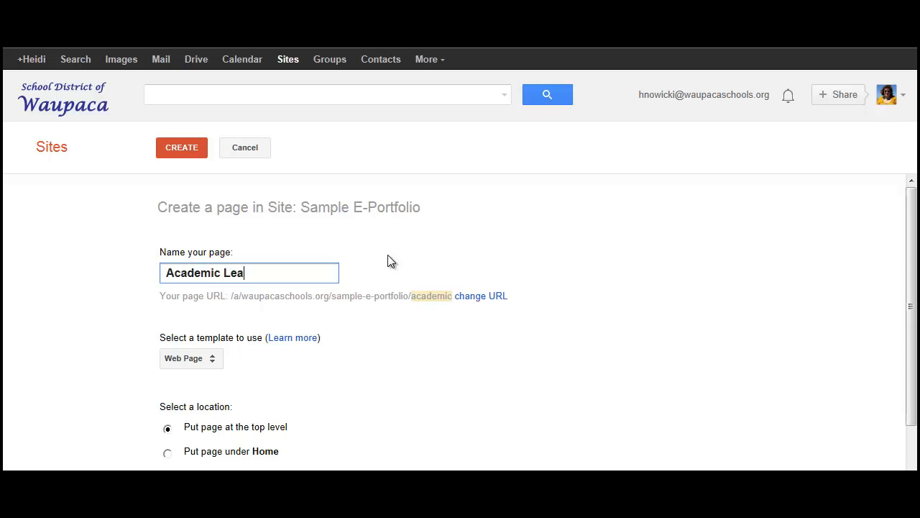
text(dership)
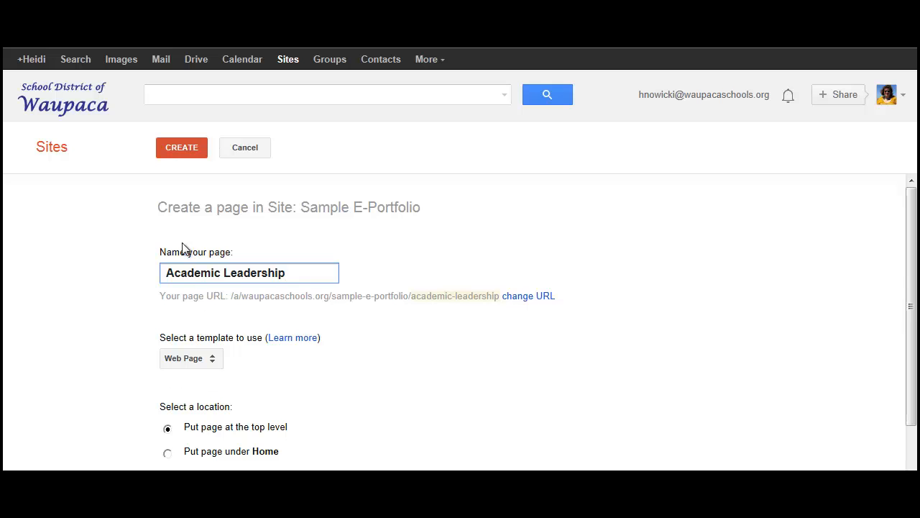
click(180, 151)
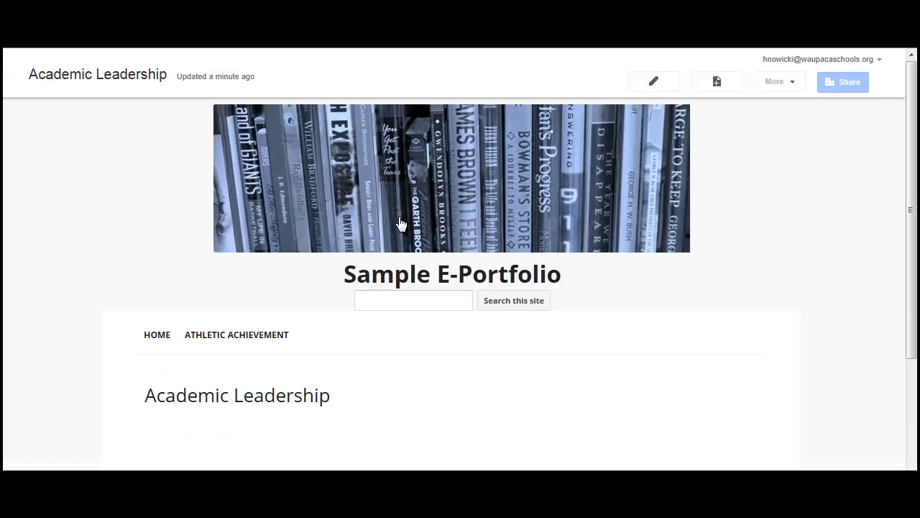
Edit the site layout's horizontal navigation to include the Academic Leadership page and apply the change.
click(783, 85)
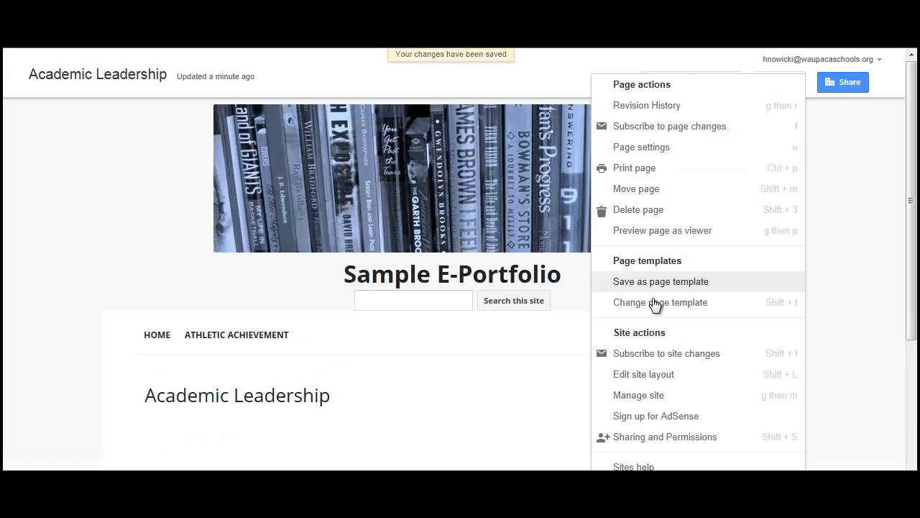
click(634, 375)
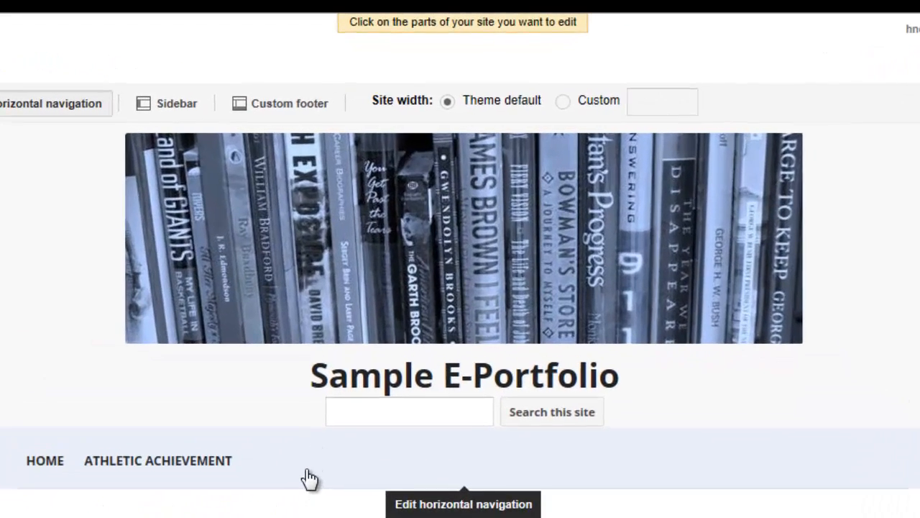
click(340, 380)
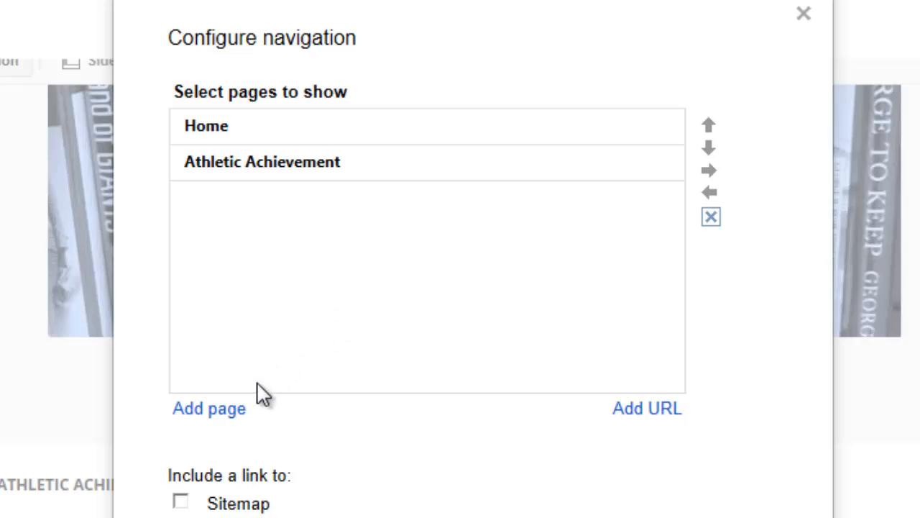
click(234, 410)
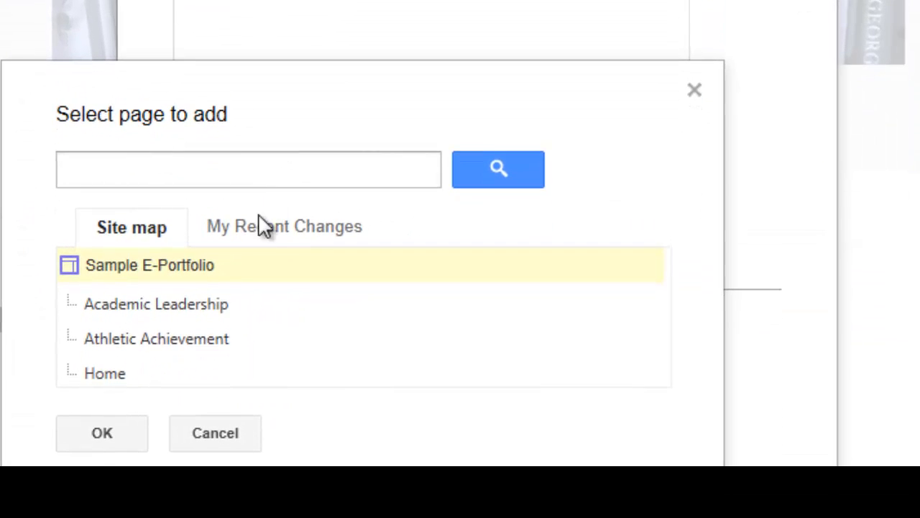
click(217, 309)
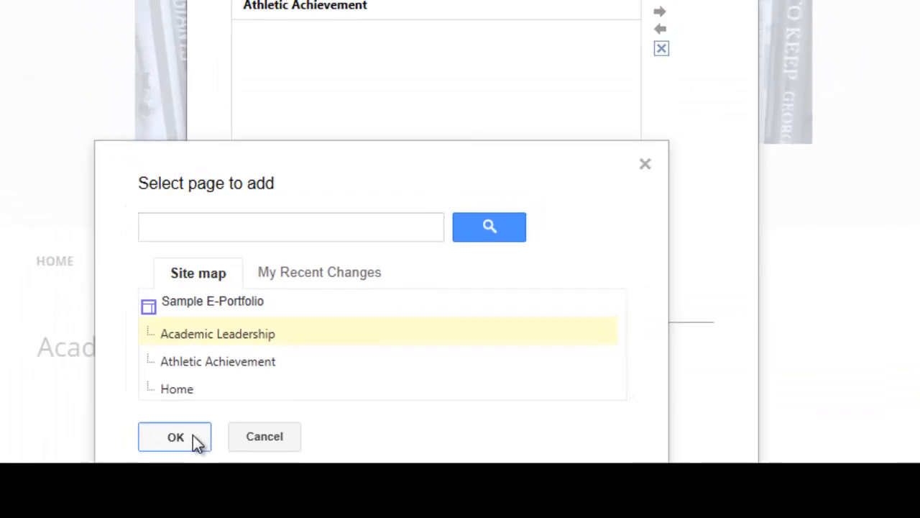
click(192, 435)
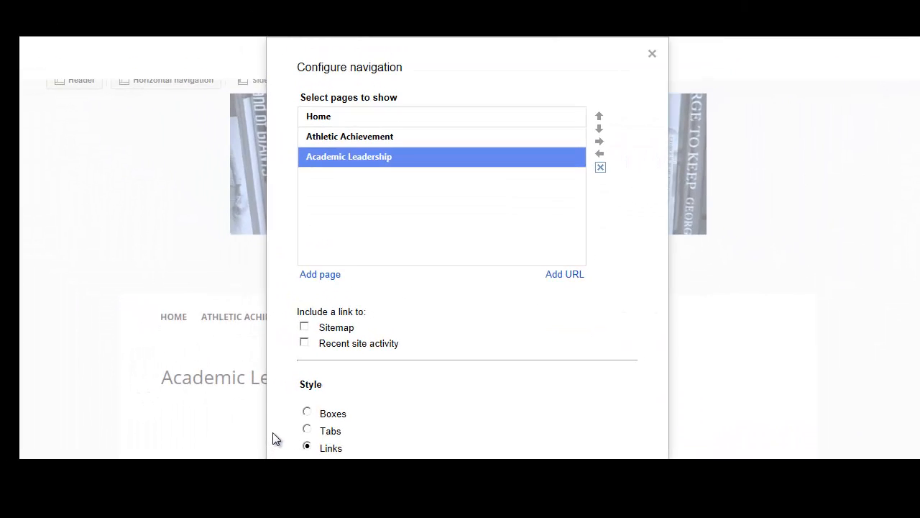
key(Return)
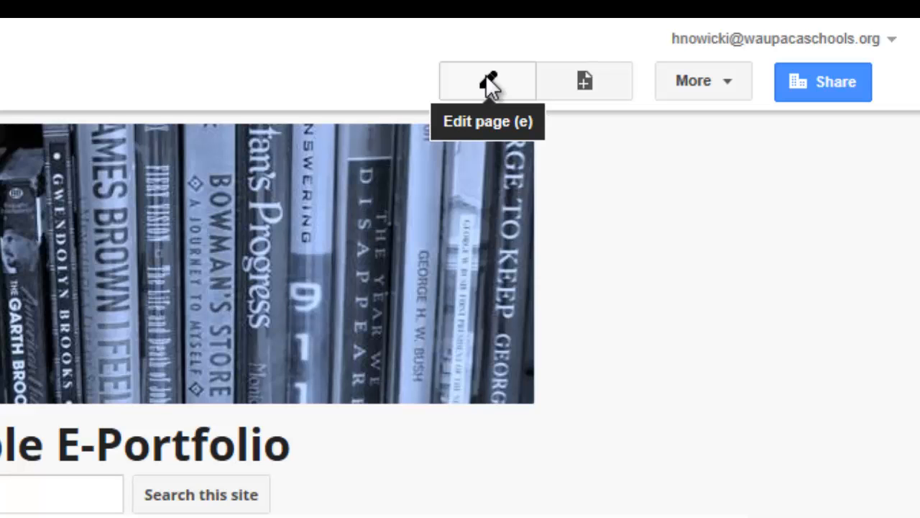
Open the Academic Leadership page for editing and paste the copied content into its body.
click(488, 81)
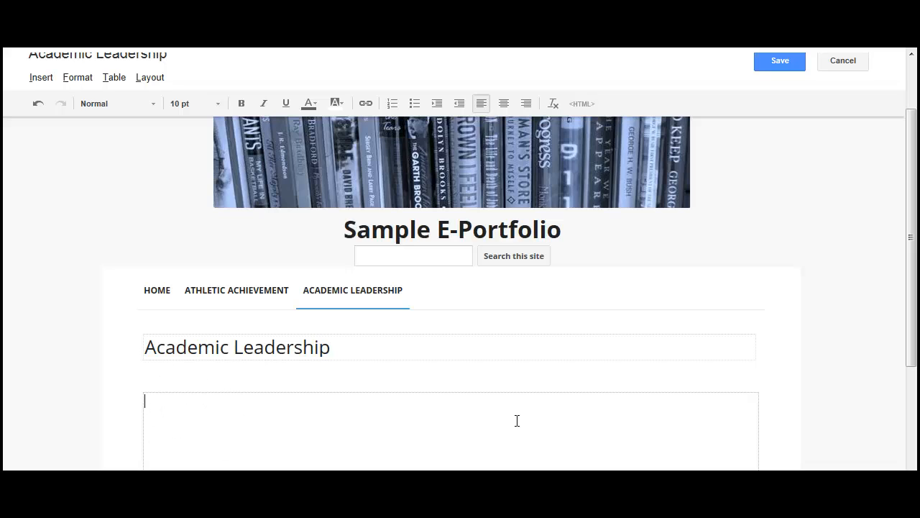
right_click(166, 406)
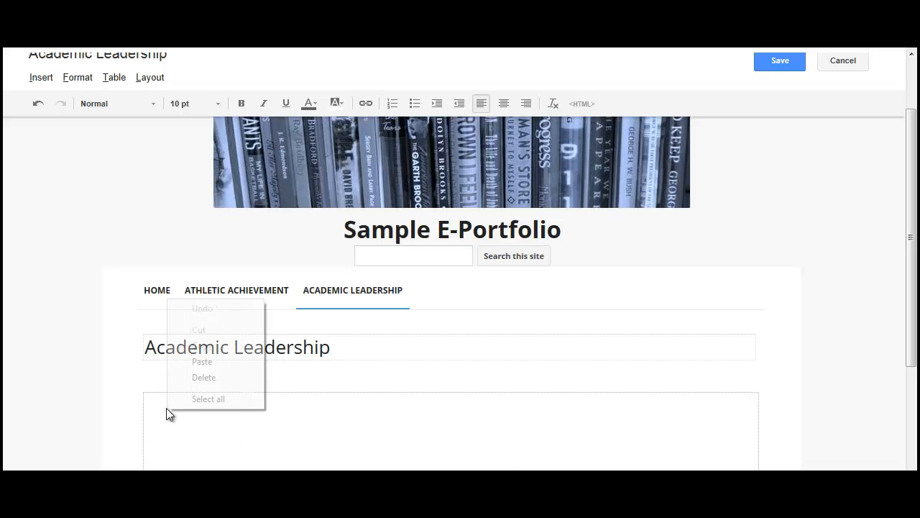
click(197, 361)
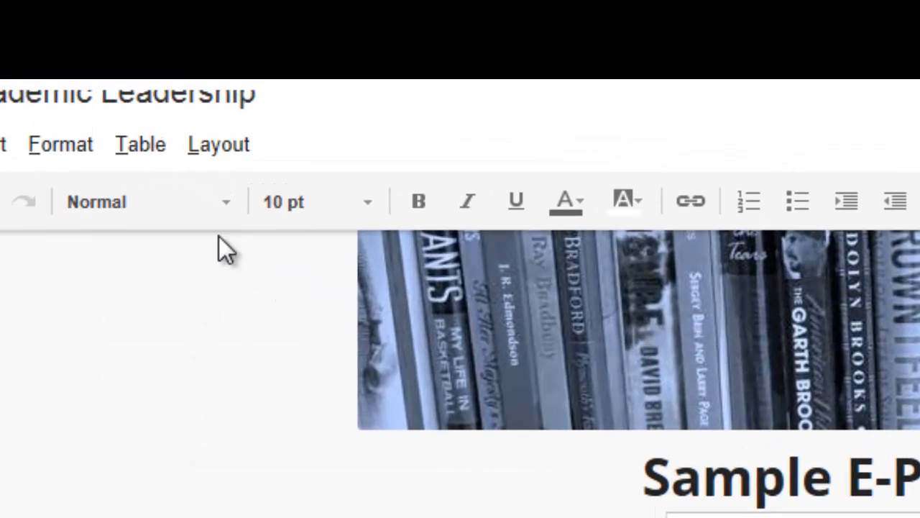
Format the selected body text of the Academic Leadership page as 12 pt bold in dark blue.
click(364, 200)
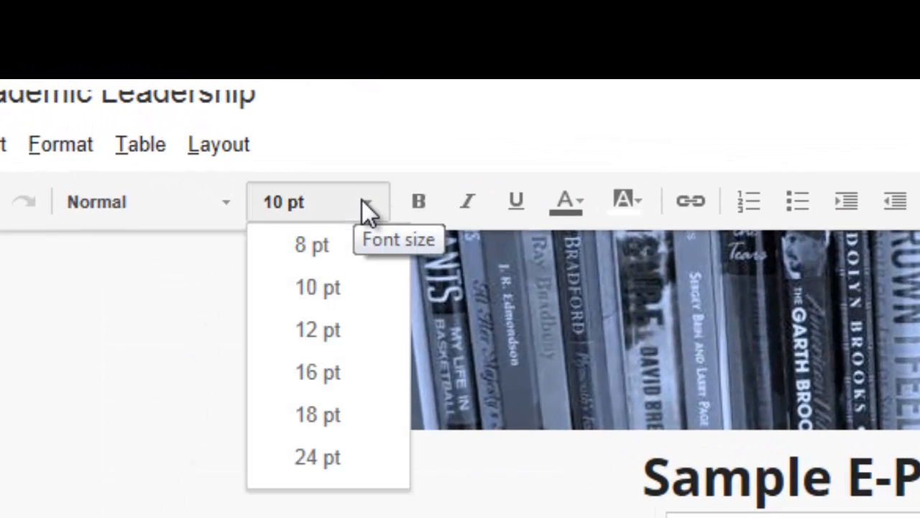
click(348, 338)
click(426, 203)
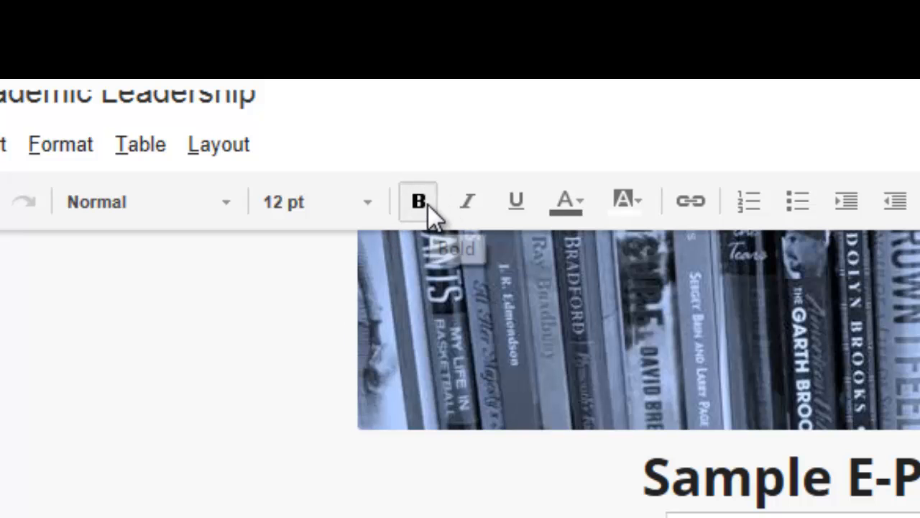
click(582, 202)
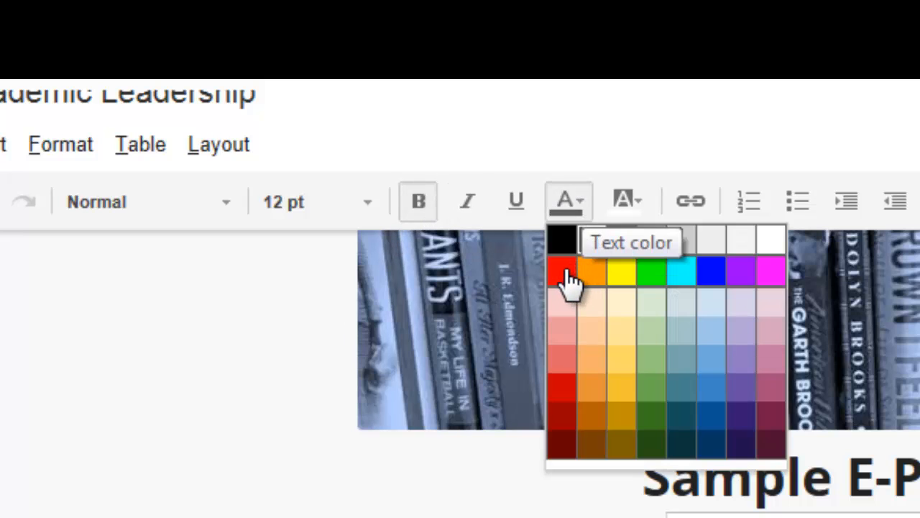
click(569, 279)
click(571, 200)
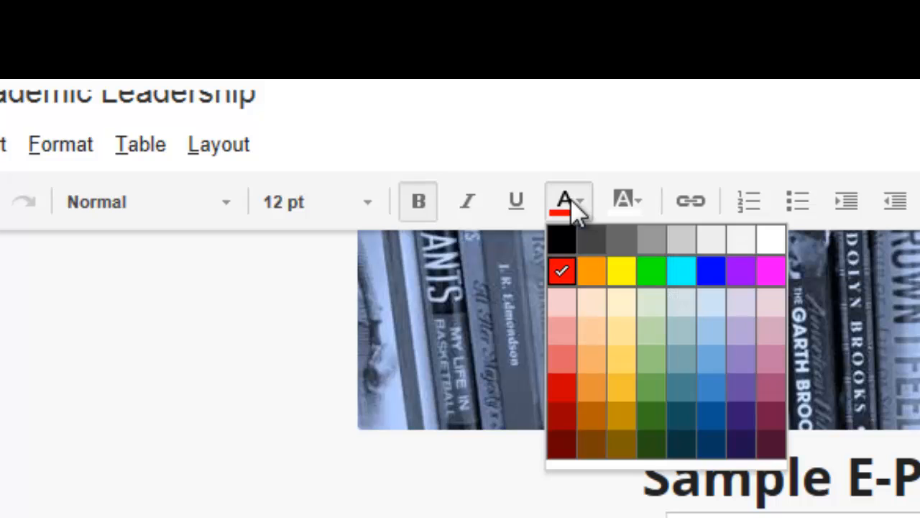
click(678, 419)
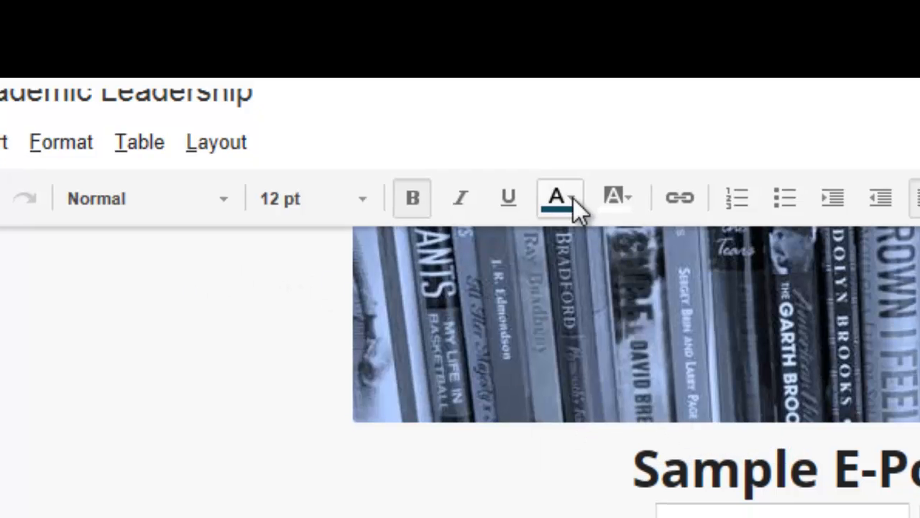
click(573, 199)
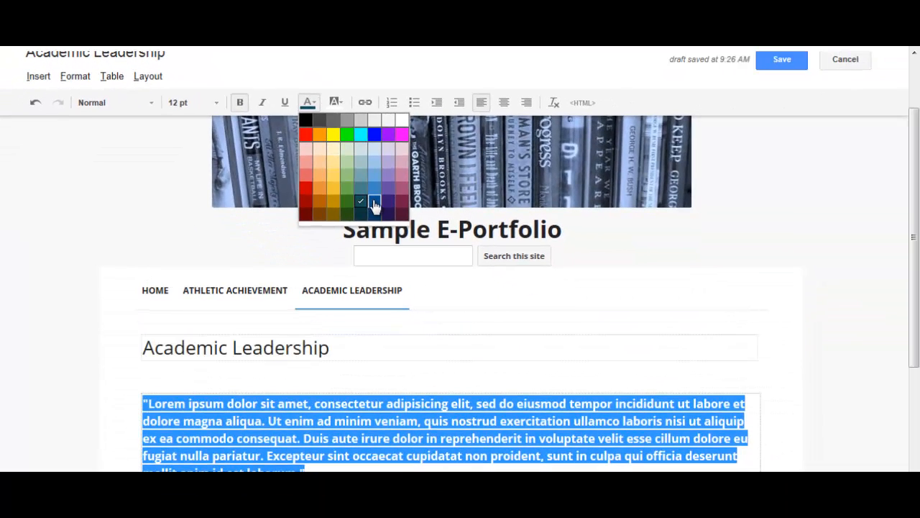
click(371, 203)
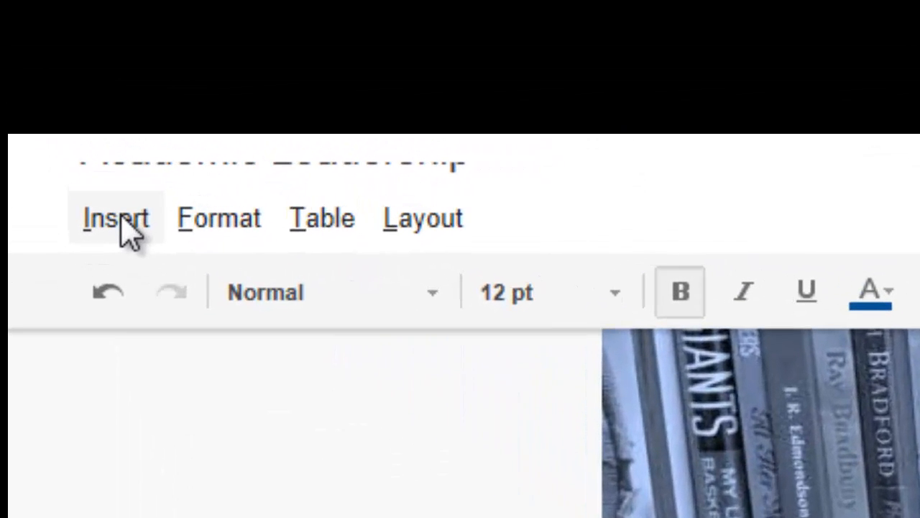
Upload the picture "A photo resized too" from the computer and insert it into the Academic Leadership page.
click(129, 234)
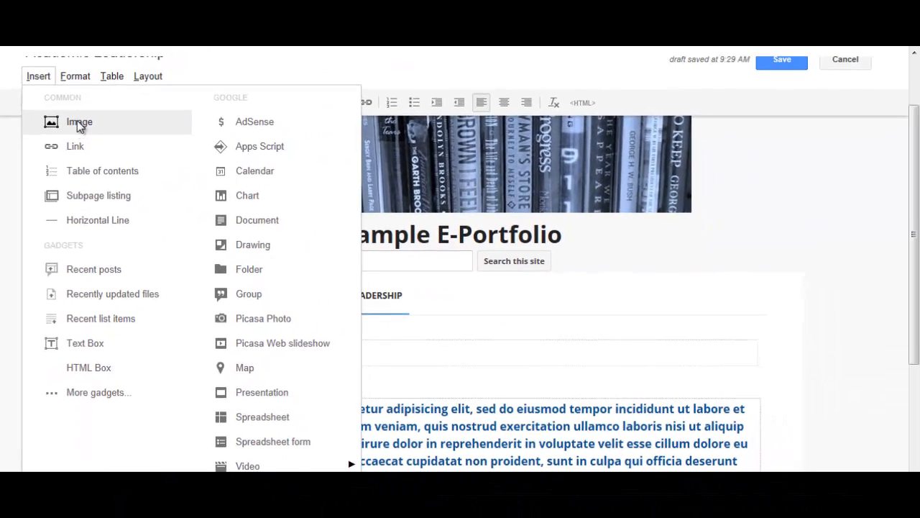
click(79, 124)
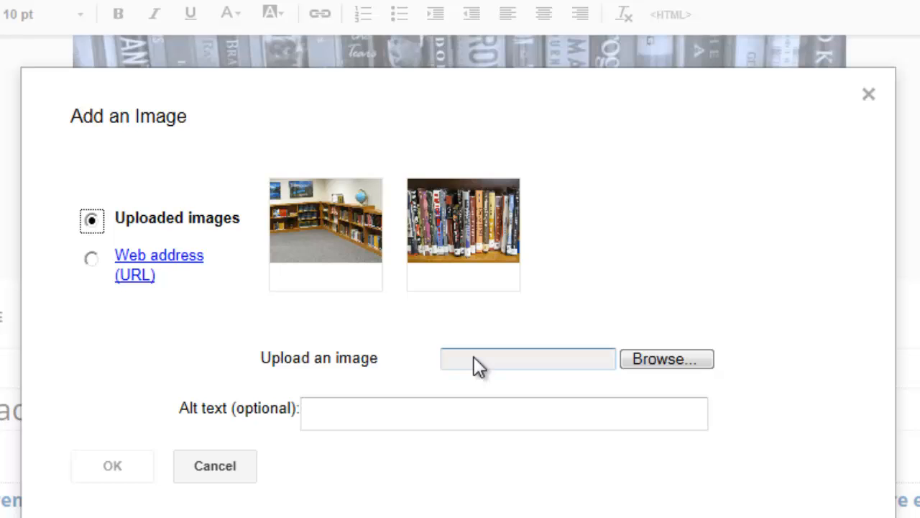
click(666, 362)
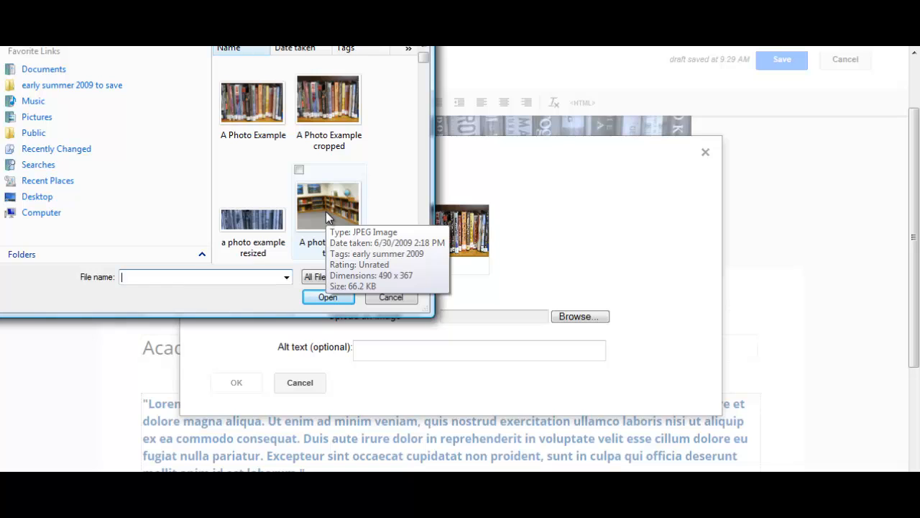
click(326, 211)
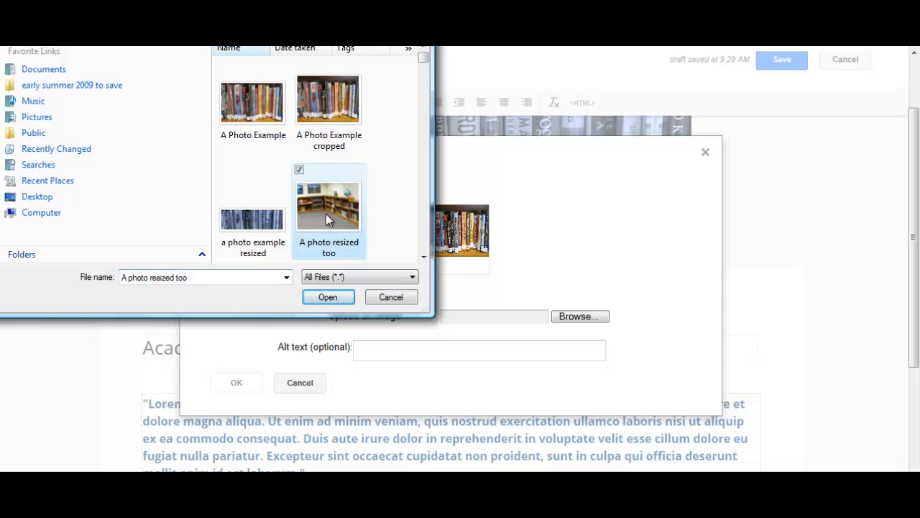
click(327, 297)
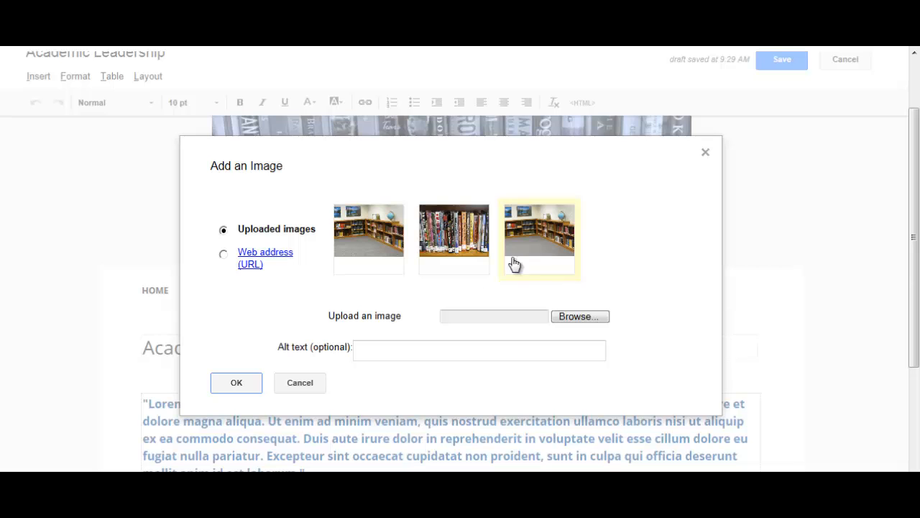
click(237, 385)
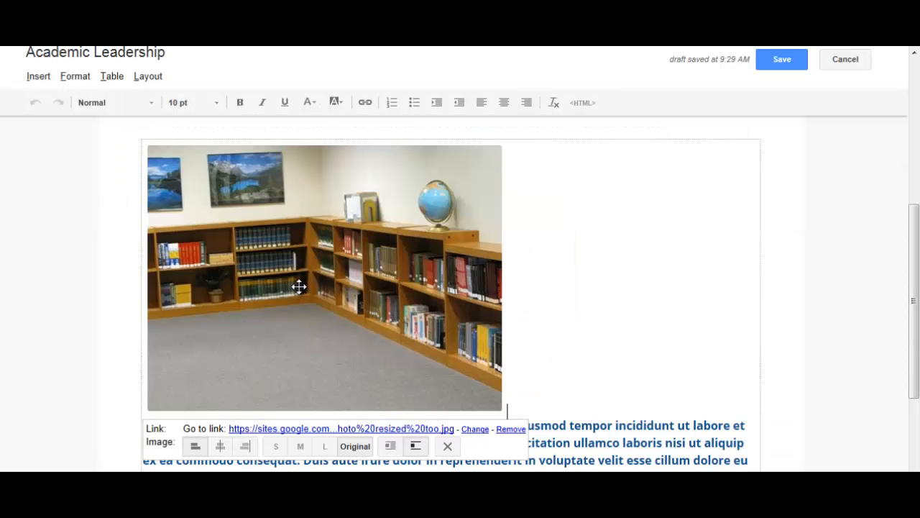
Move the library photo to the end of the paragraph and put it on its own line below the text.
drag(308, 286, 338, 279)
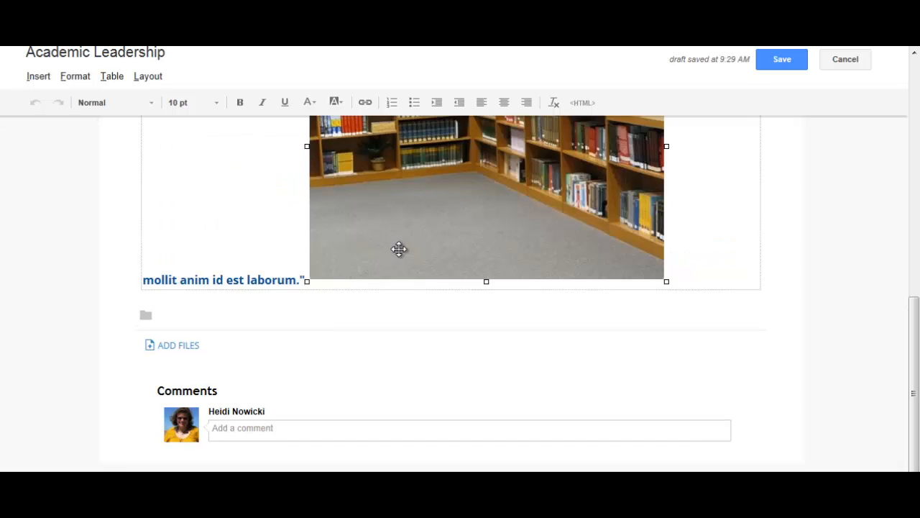
click(305, 278)
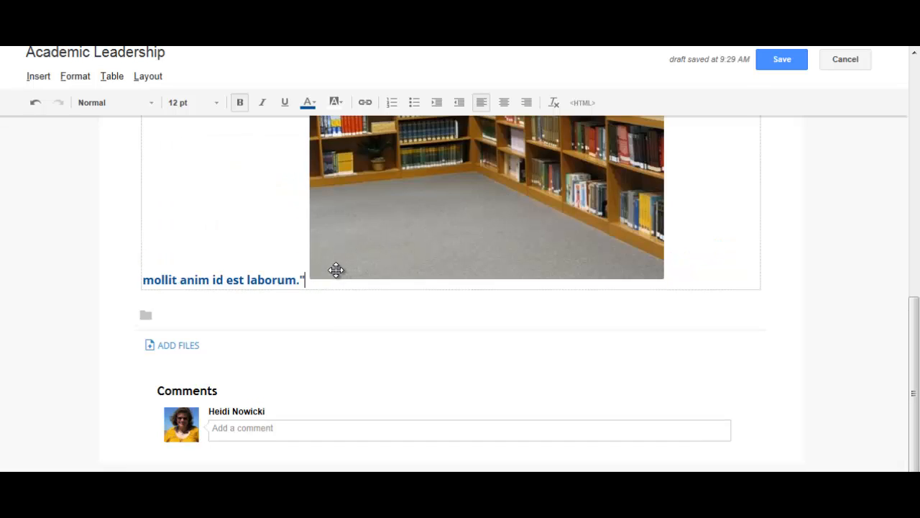
key(Return)
scroll(438, 284, up, 5)
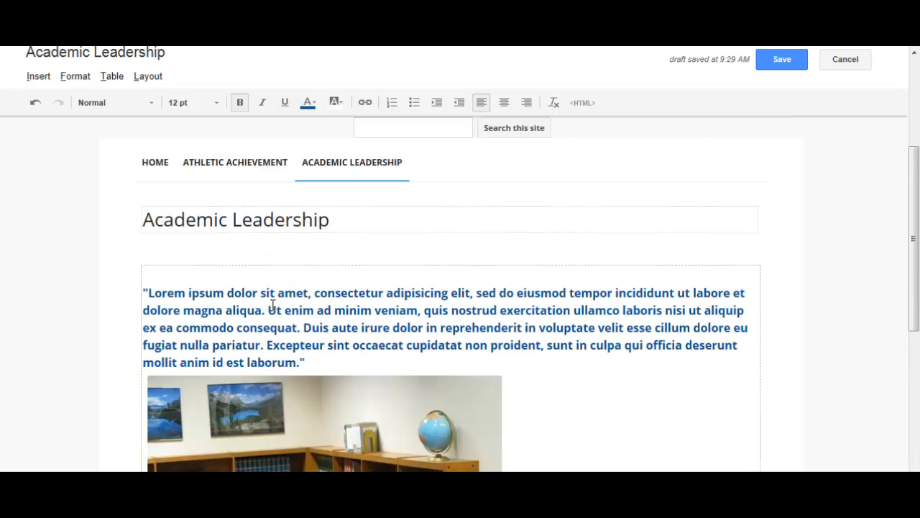
scroll(310, 350, down, 3)
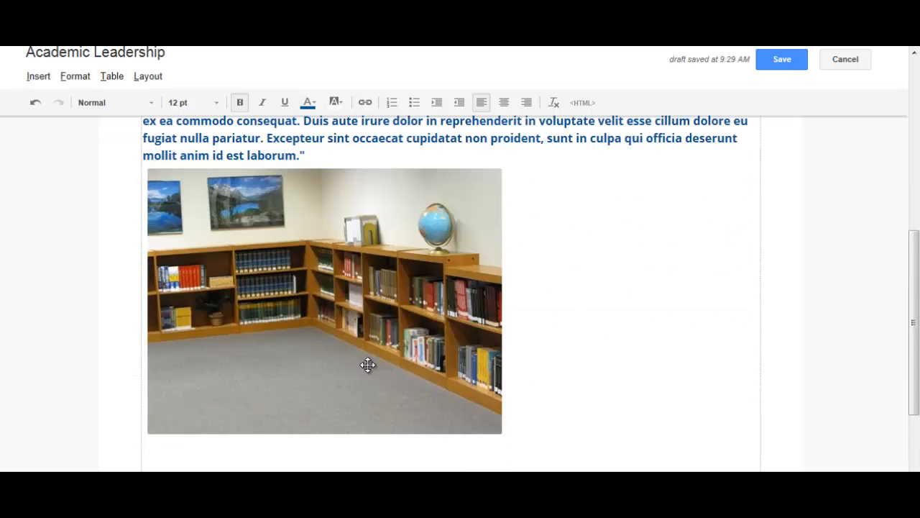
Try the preset sizes on the library photo, set it to small (S), and save the Academic Leadership page.
click(287, 353)
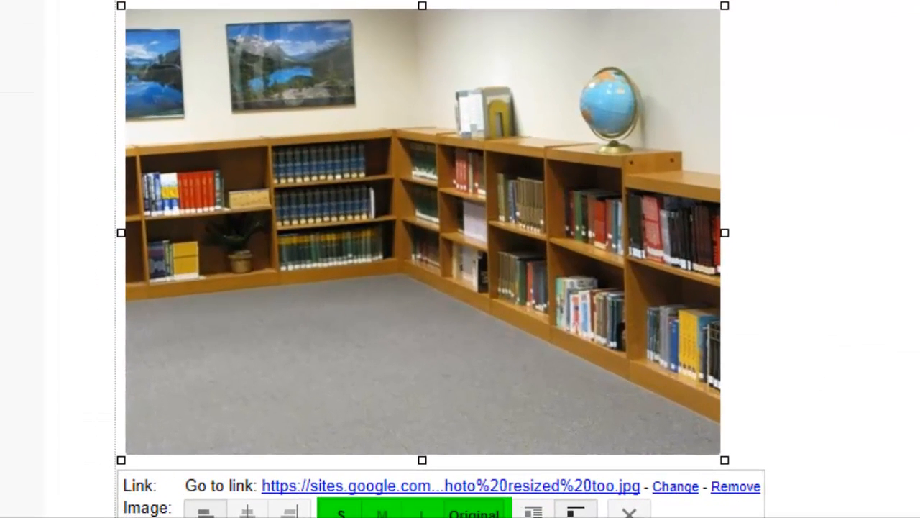
click(382, 512)
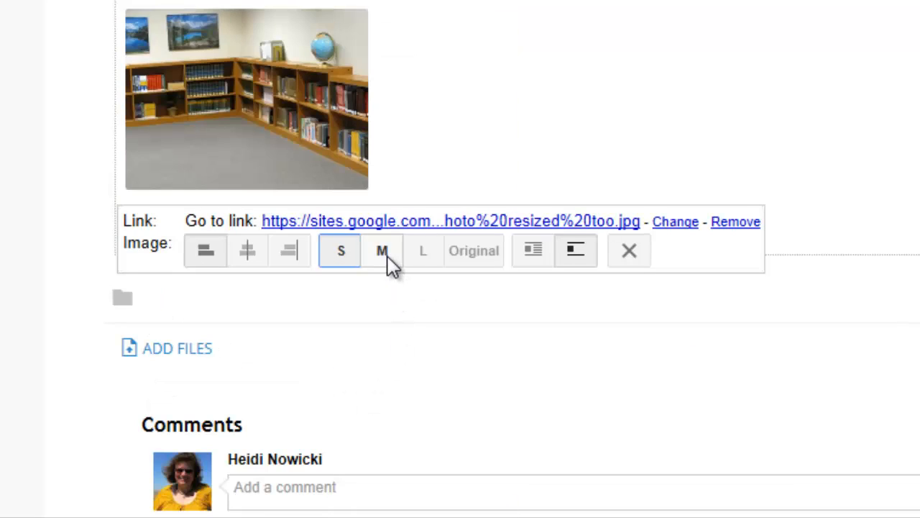
click(423, 258)
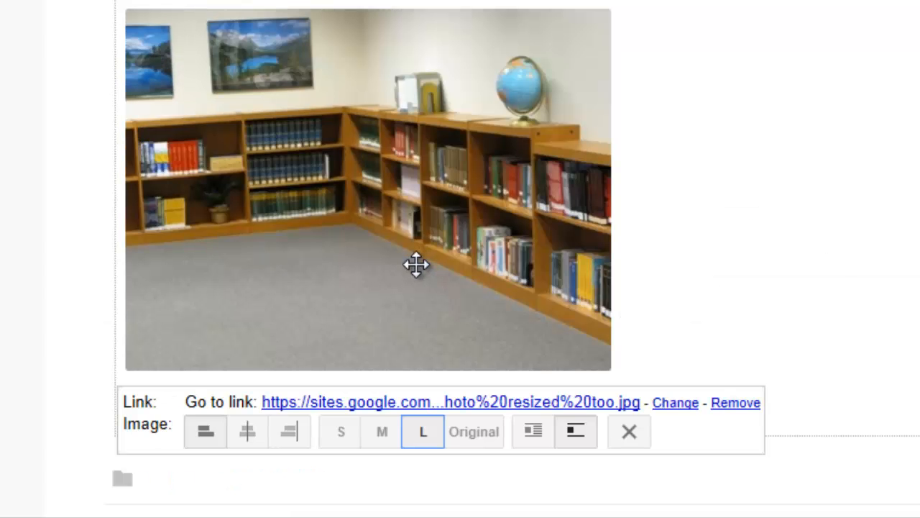
click(478, 434)
click(338, 512)
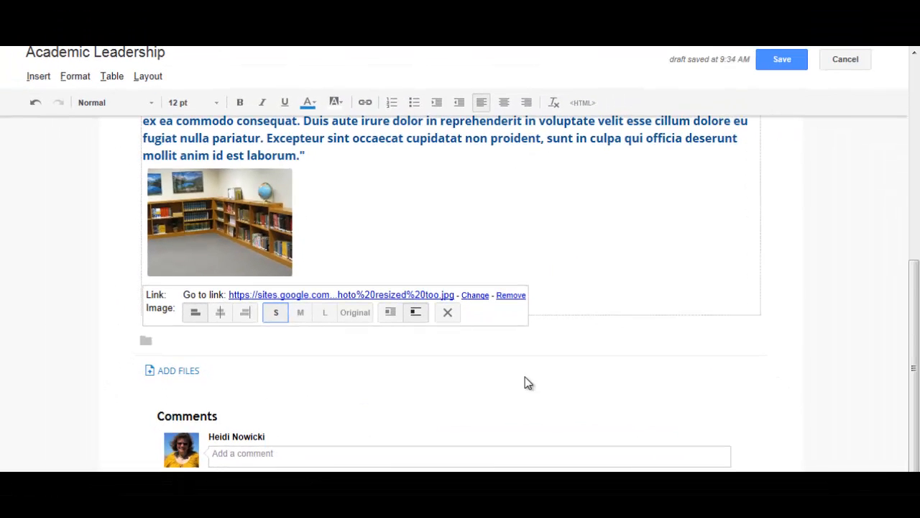
scroll(525, 382, up, 4)
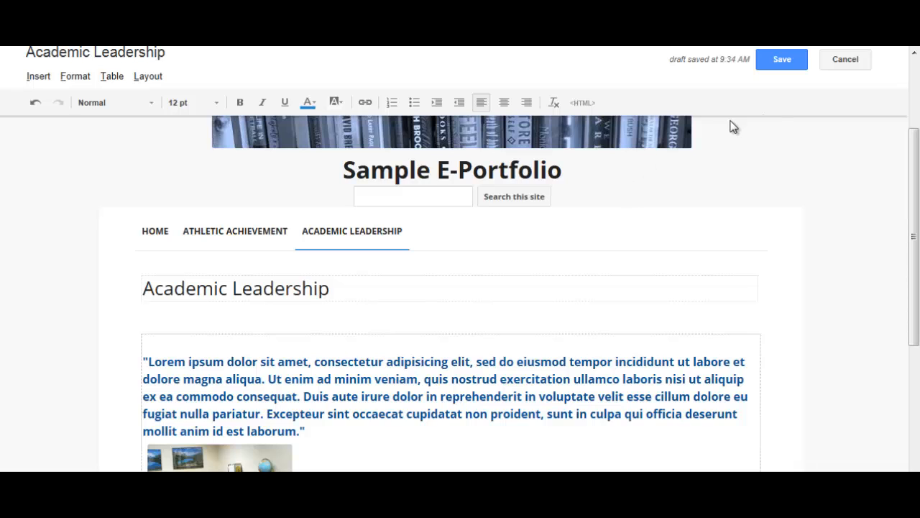
click(780, 59)
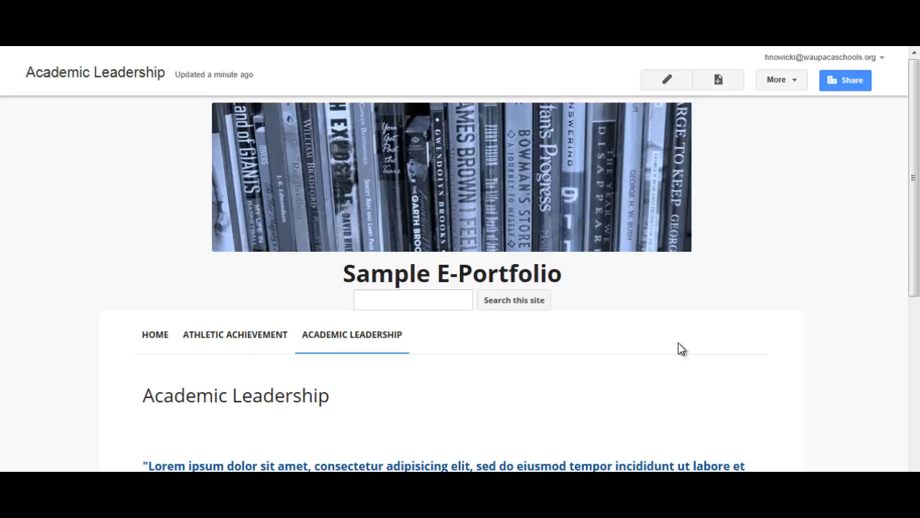
Go to the Home page, open the site's sharing visibility options, and set access for anyone within waupacaschools.org to Can view.
click(156, 335)
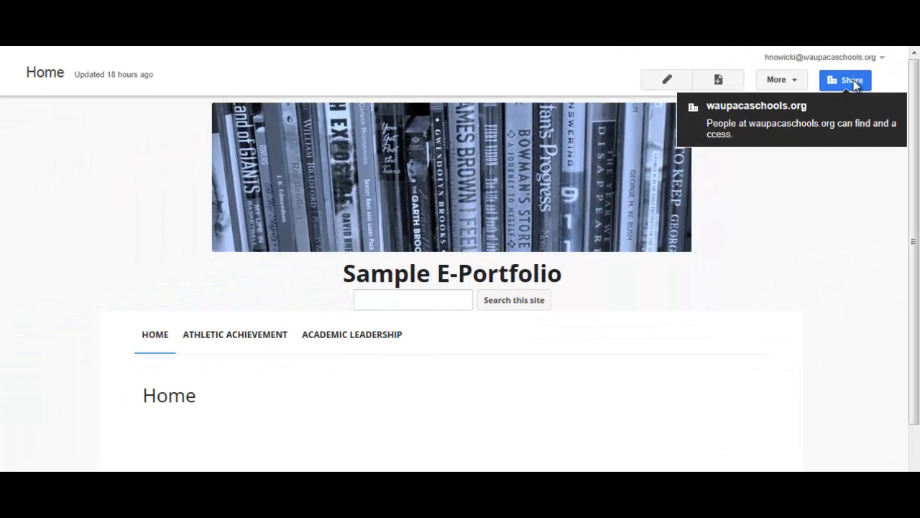
click(855, 84)
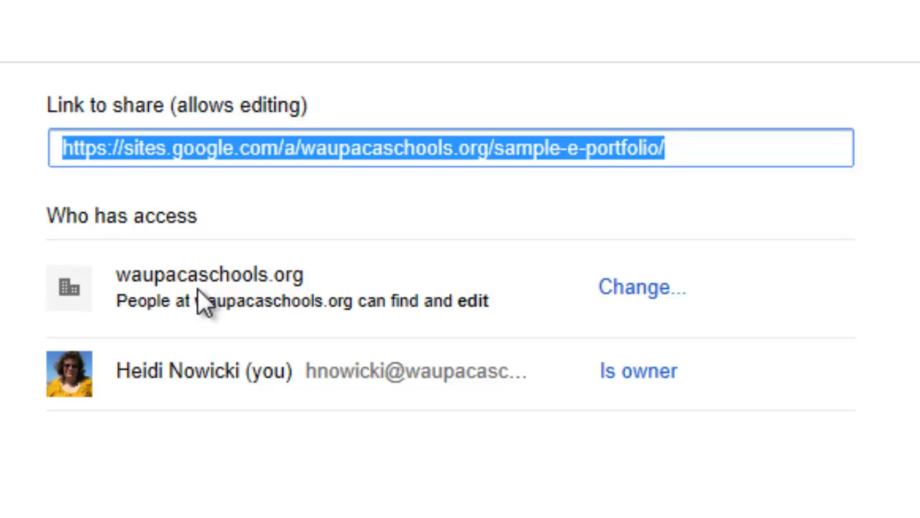
click(647, 291)
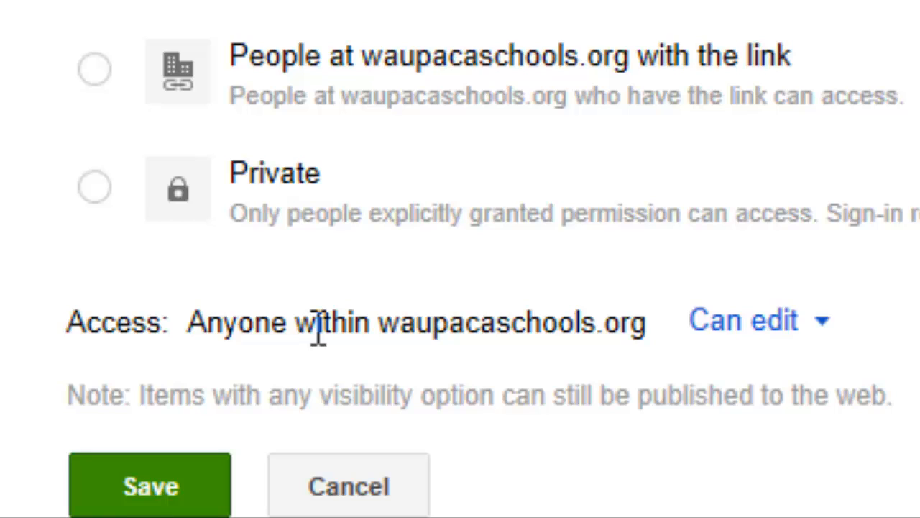
click(811, 347)
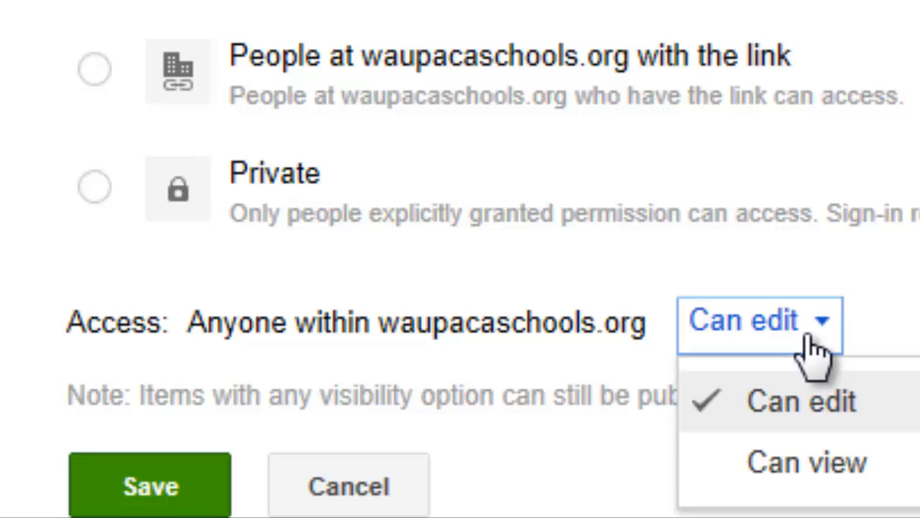
click(814, 481)
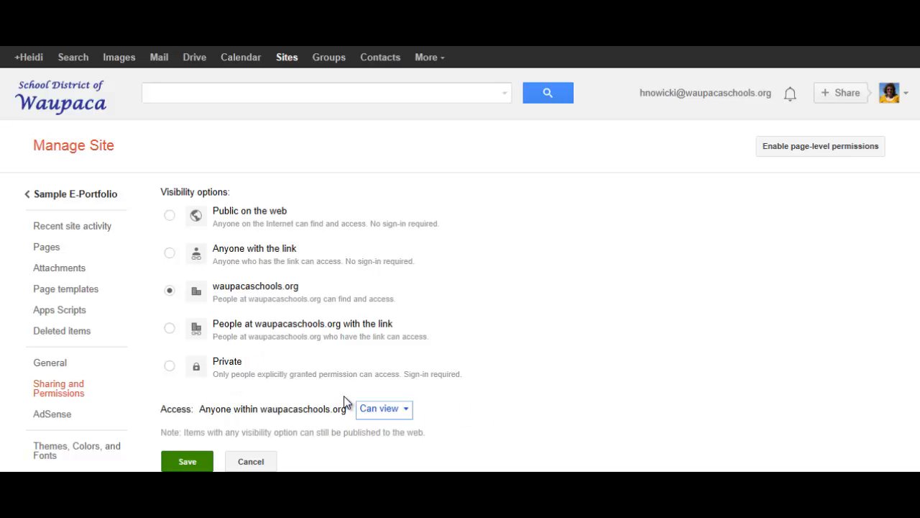
Set the site's visibility to People at waupacaschools.org with the link, save it, and return to the sharing overview.
click(171, 328)
click(189, 466)
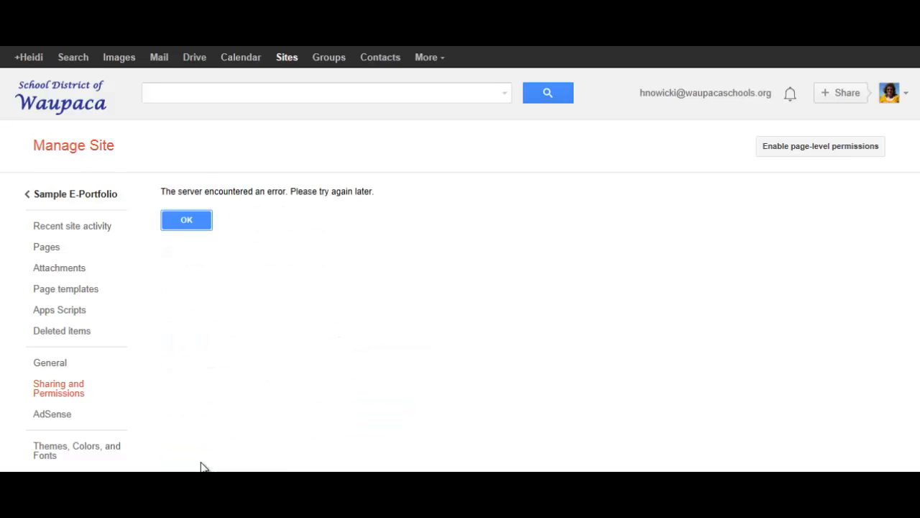
click(180, 225)
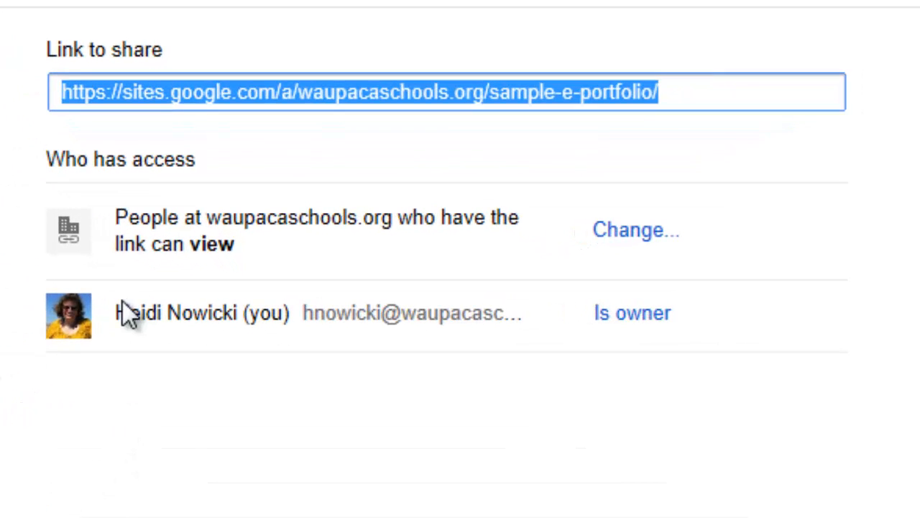